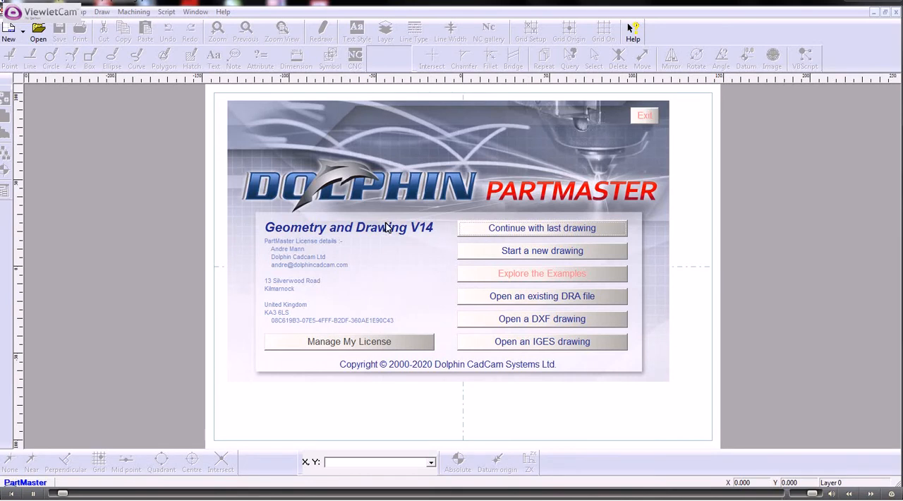
- Start a new drawing and draw a horizontal line through the origin with the At Angle line option and Near snap
left_click(520, 254)
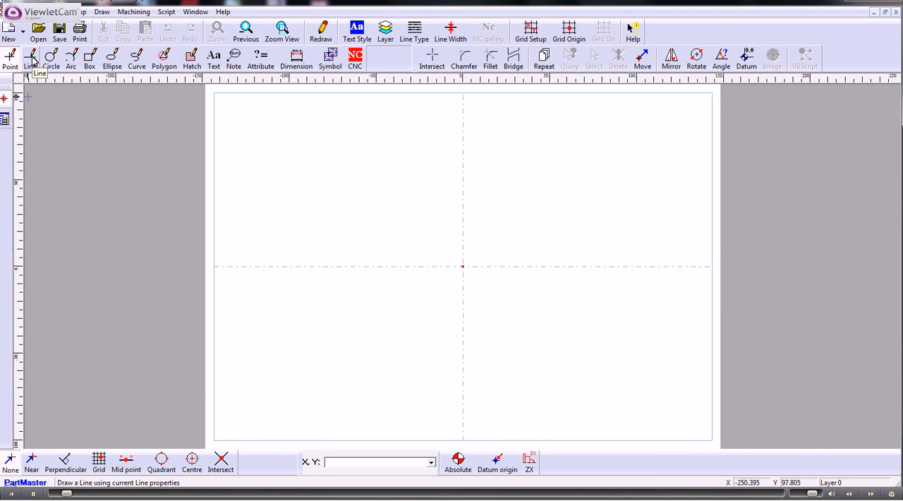
left_click(31, 60)
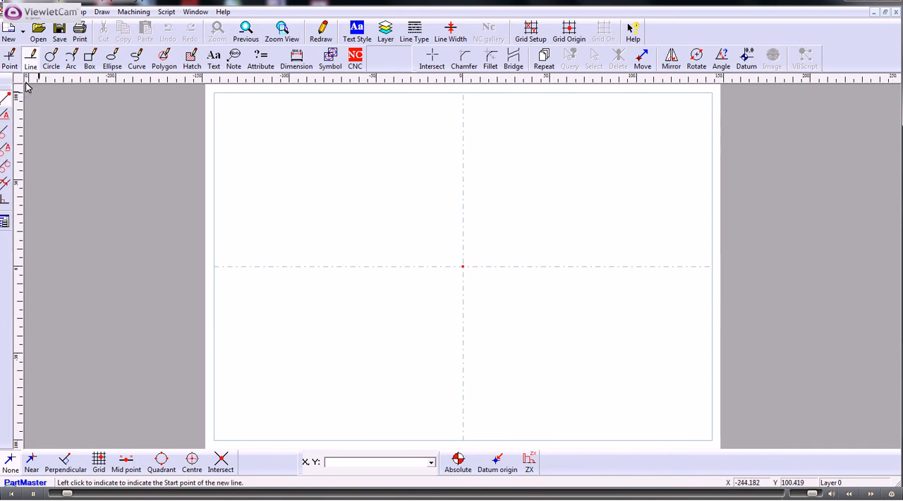
left_click(4, 116)
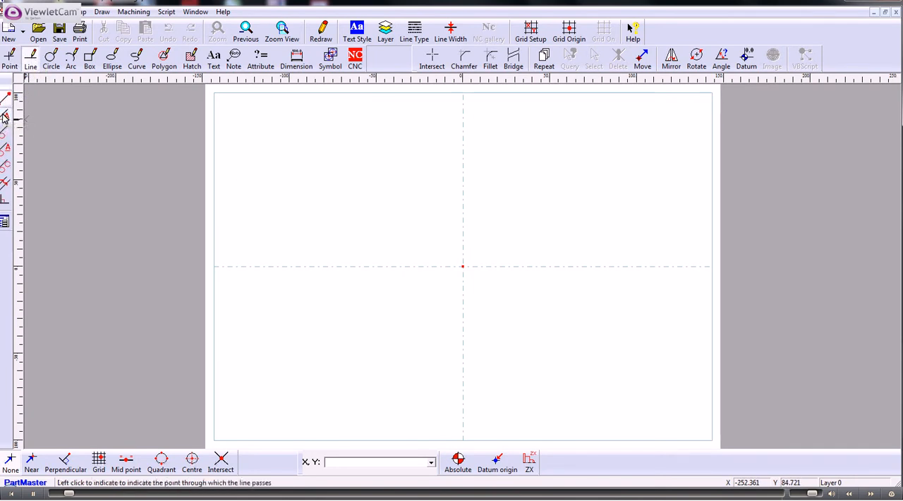
left_click(27, 469)
left_click(142, 397)
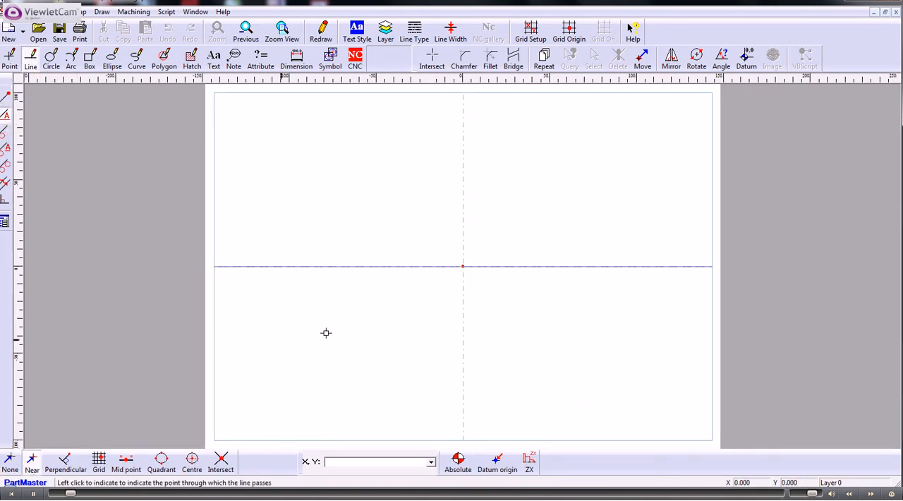
left_click(435, 267)
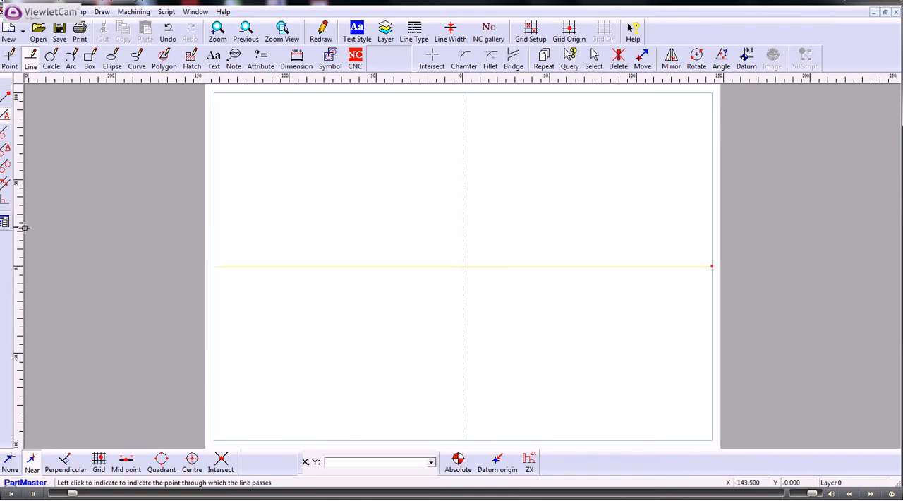
- Set the line angle to 90 degrees and draw a vertical line through the origin
left_click(3, 222)
type("90")
key("Return")
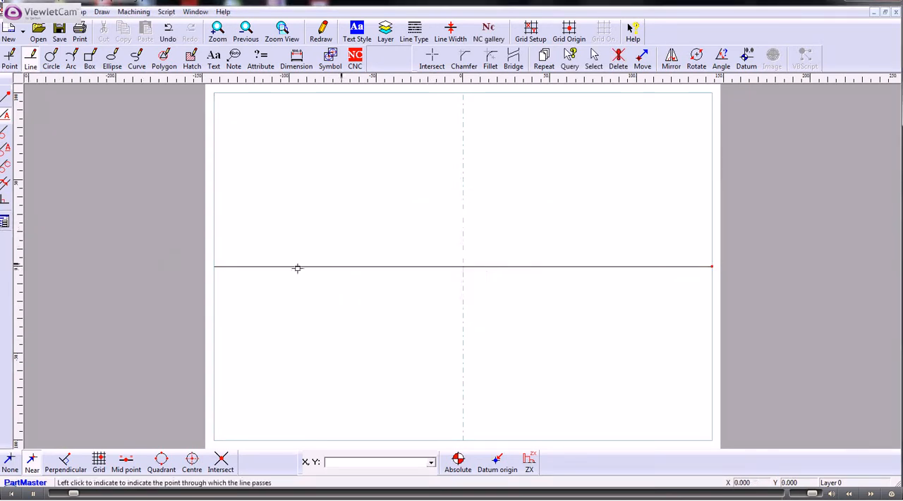
left_click(461, 254)
- Draw a line parallel to the vertical line through the origin, offset 12 mm to its left
left_click(5, 182)
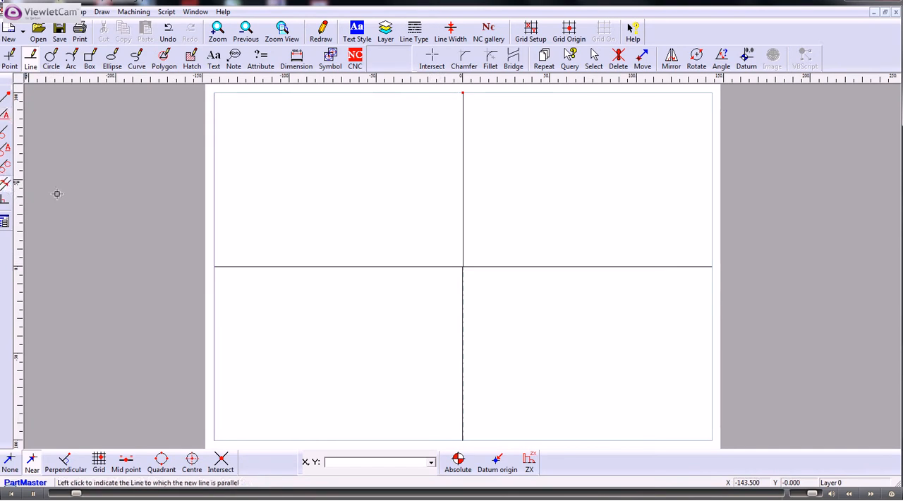
left_click(464, 241)
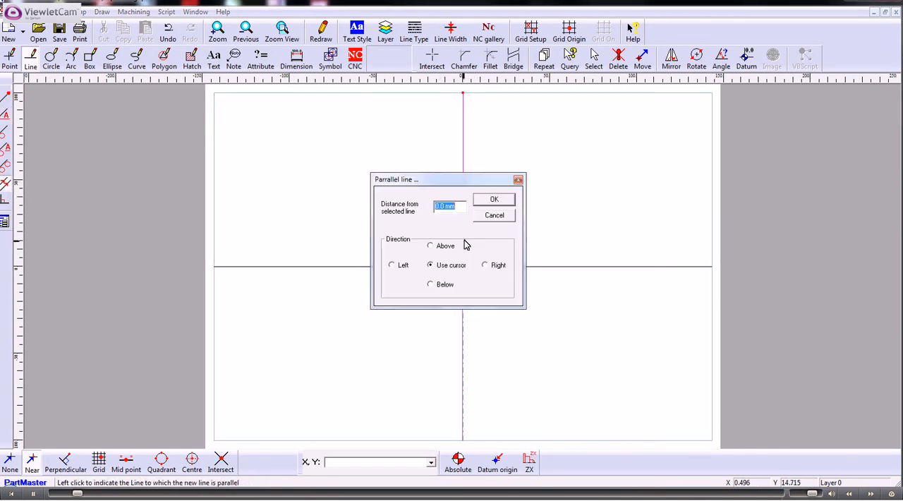
type("12")
left_click(393, 265)
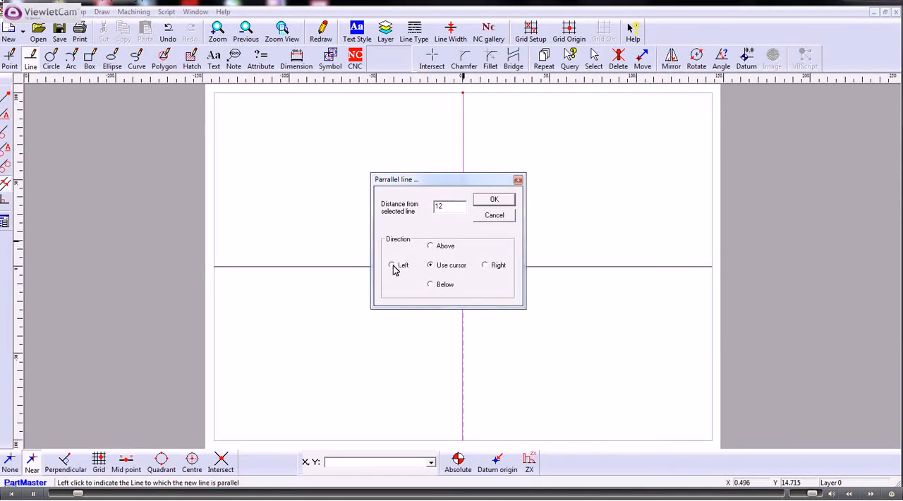
left_click(493, 200)
- Add two more parallel vertical lines, each left of the previous one, at distances of 32.2 mm and 10 mm
left_click(441, 228)
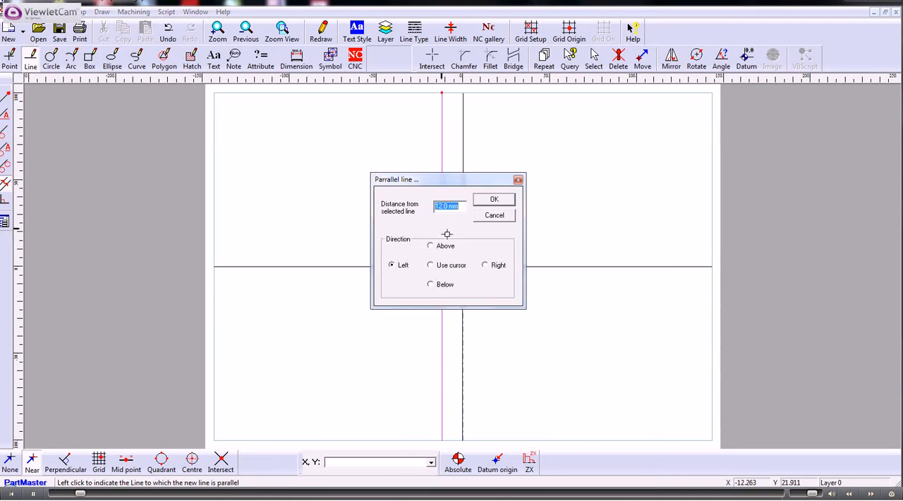
type("32.2")
left_click(498, 201)
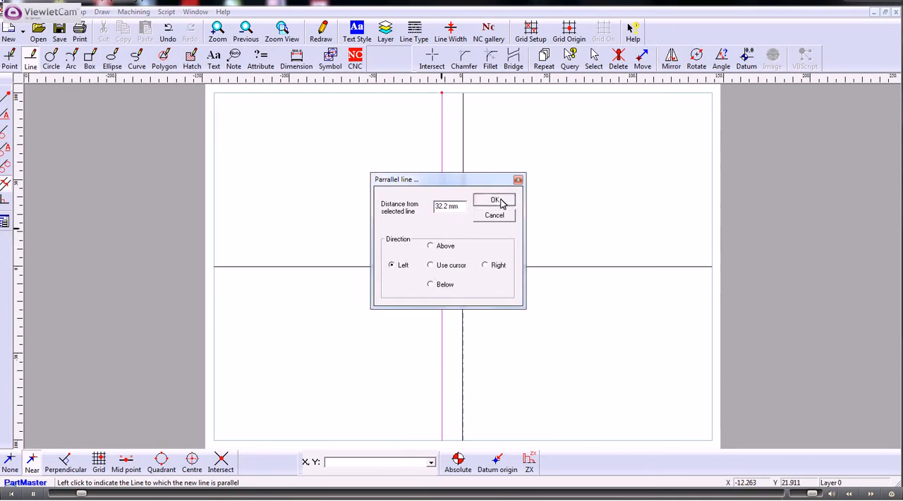
left_click(386, 223)
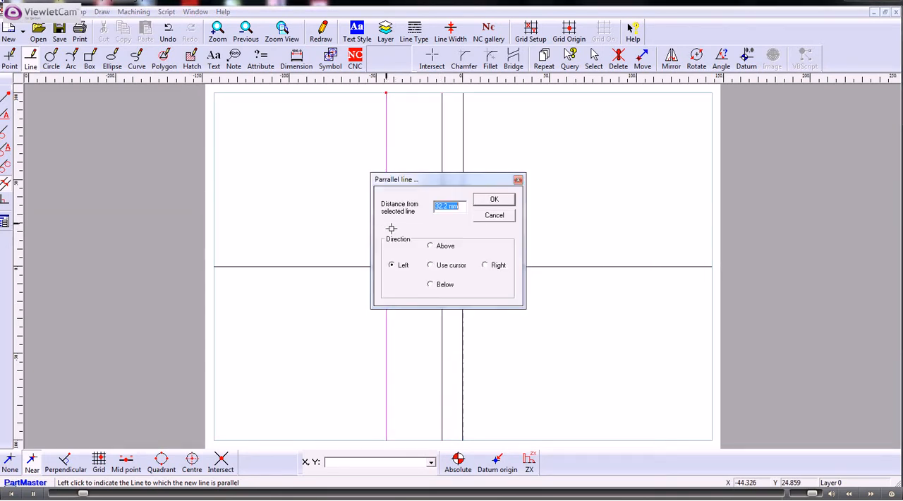
type("10")
left_click(494, 199)
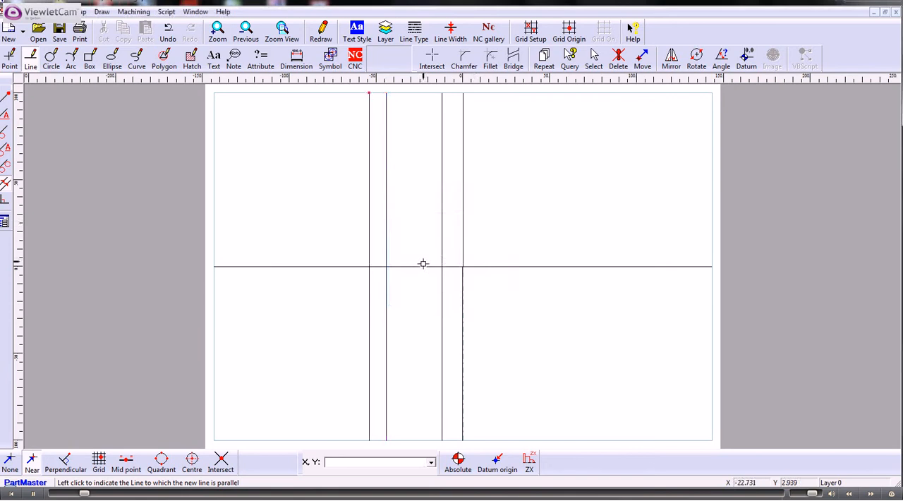
- Draw a line parallel to the horizontal centre line, 12 mm above it
left_click(426, 266)
type("12")
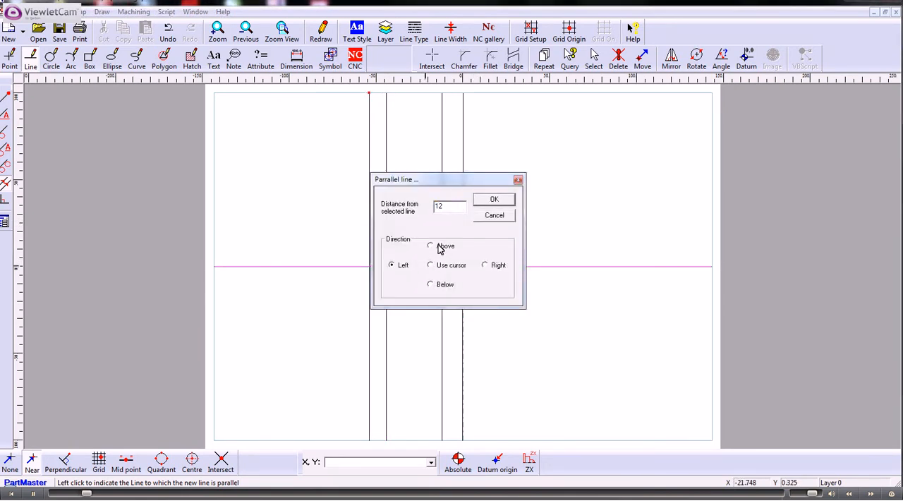
left_click(433, 245)
left_click(487, 203)
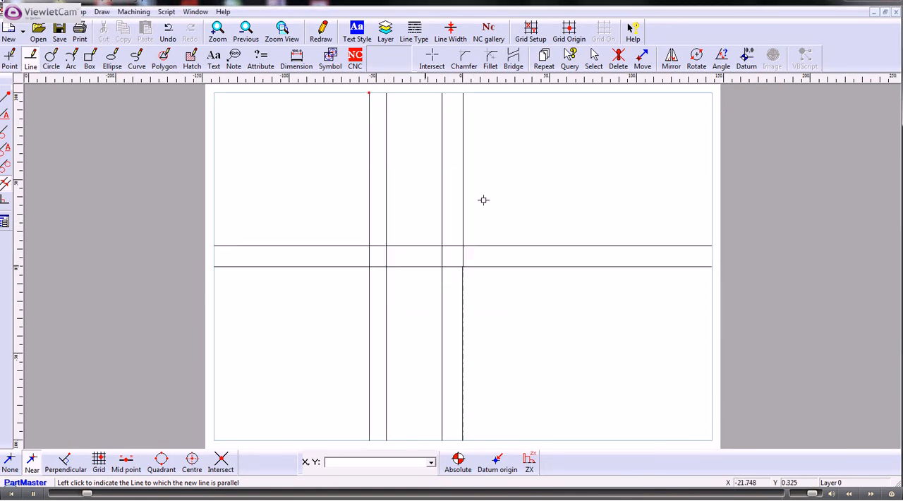
- Draw a second parallel line above the horizontal centre line at a distance of 18.9/2 mm
left_click(437, 265)
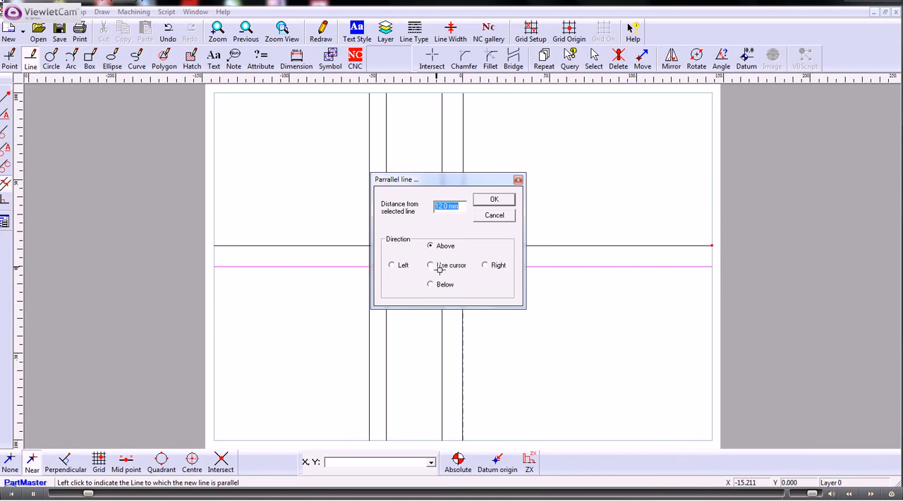
type("18.9/2")
left_click(494, 199)
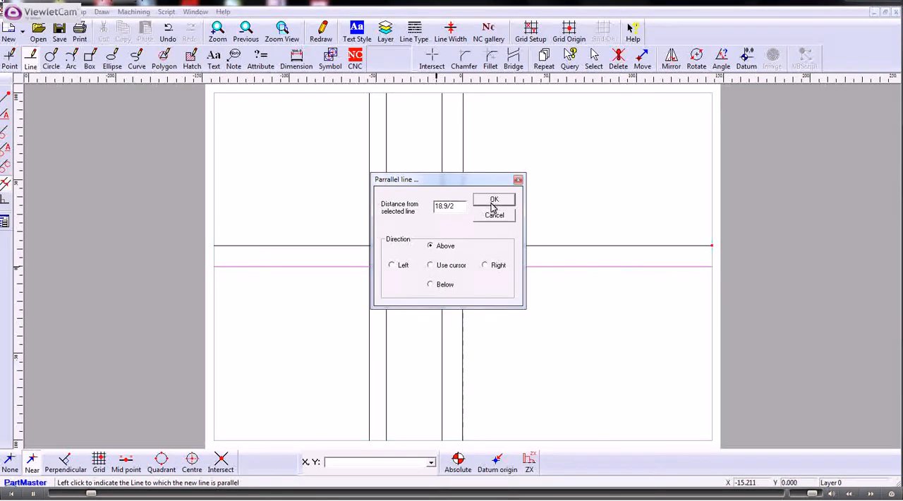
- Fillet the outer corner between the uppermost horizontal line and the vertical line through the origin, trimming both lines
scroll(419, 222, "up", 1)
scroll(389, 227, "up", 6)
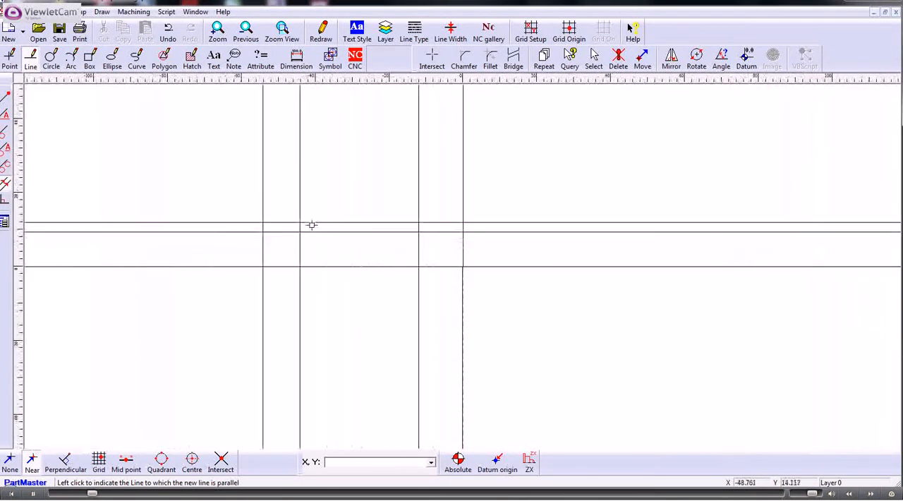
middle_click_drag(223, 180, 257, 195)
scroll(257, 195, "up", 2)
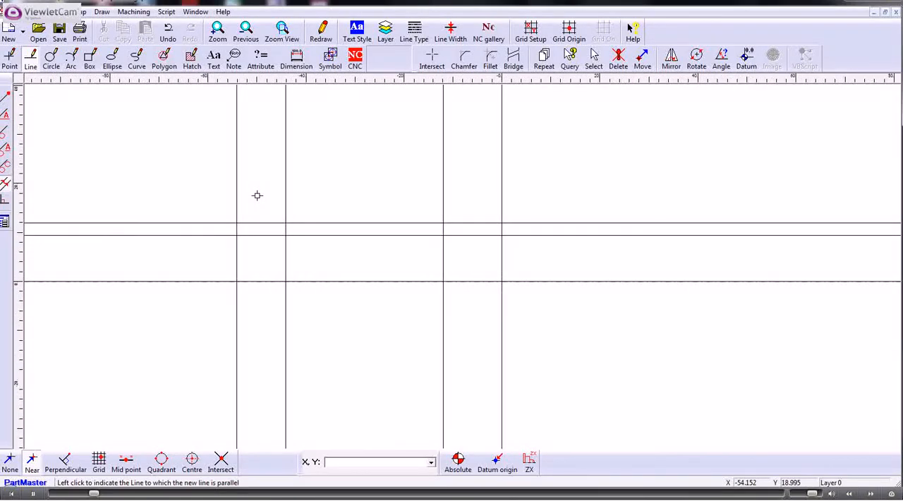
left_click(492, 60)
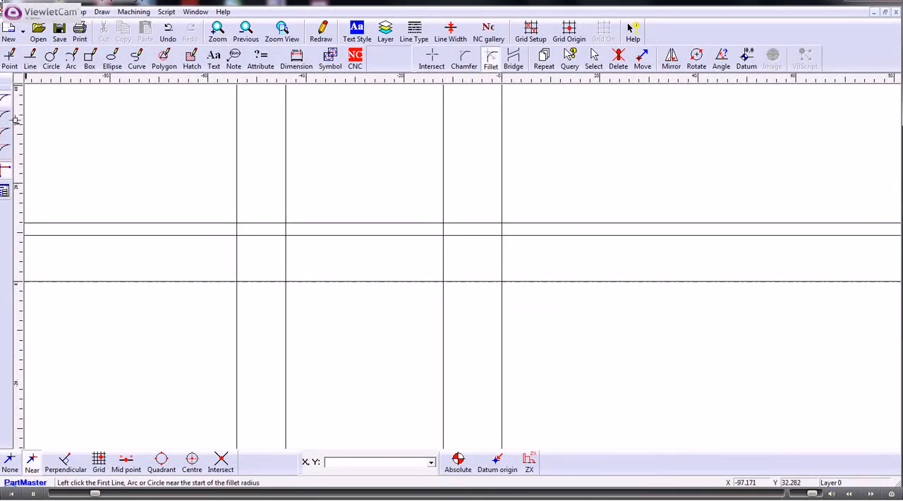
left_click(4, 116)
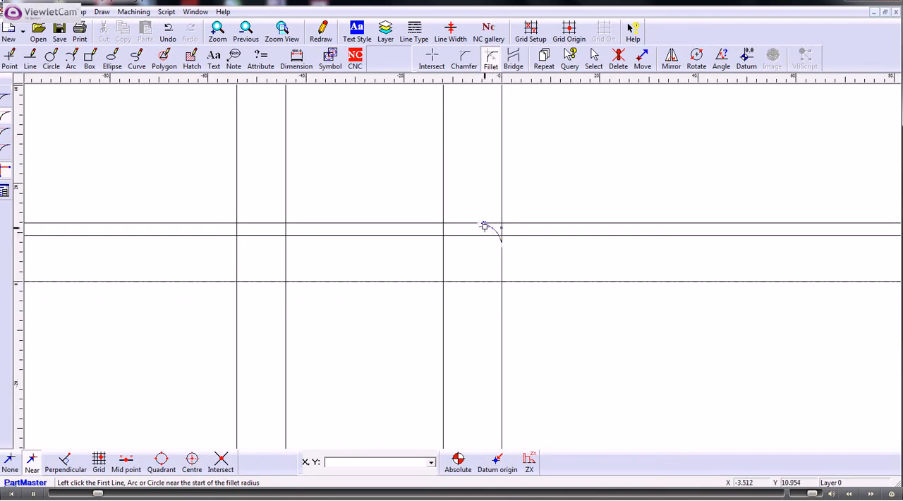
left_click(490, 225)
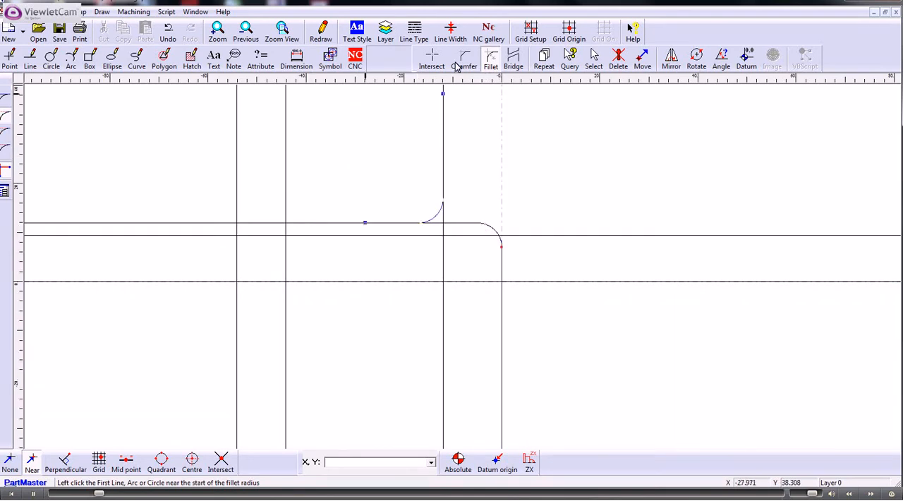
- Break the lines at their intersections and delete the surplus segments around the groove's right shoulder, including the line across the groove opening
left_click(430, 60)
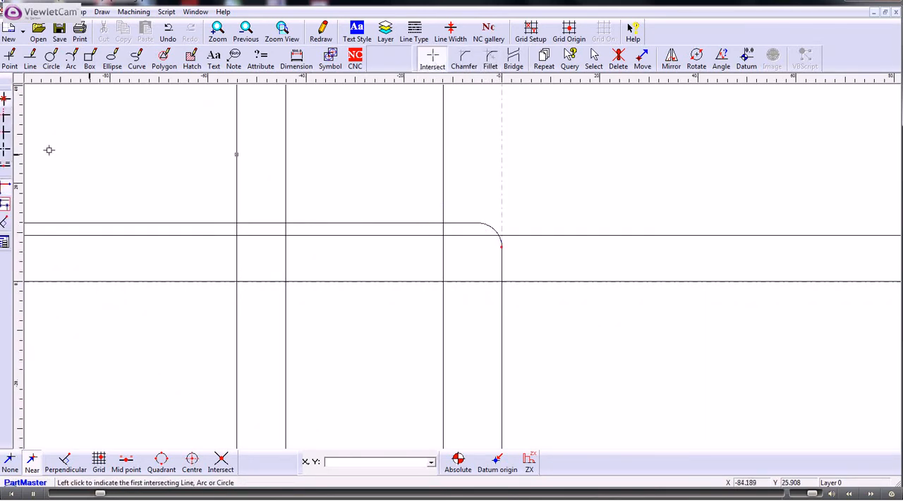
left_click(4, 150)
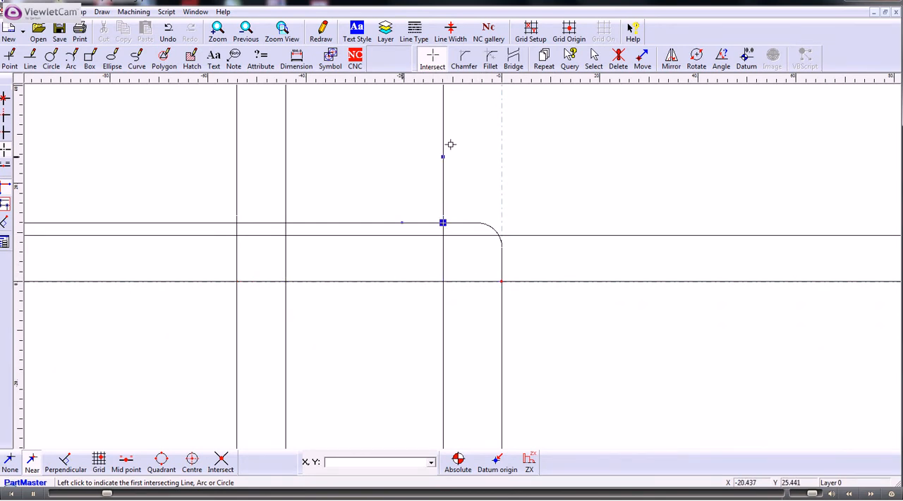
left_click(618, 59)
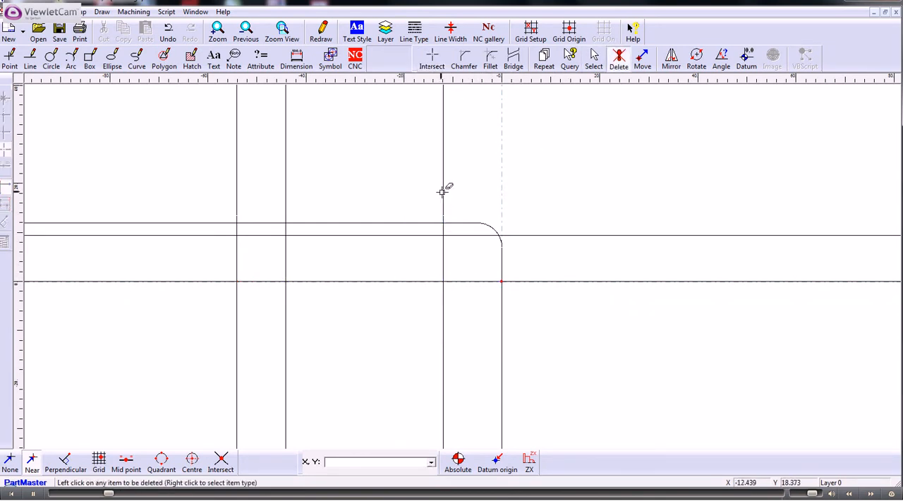
left_click(443, 192)
left_click(417, 224)
left_click(460, 235)
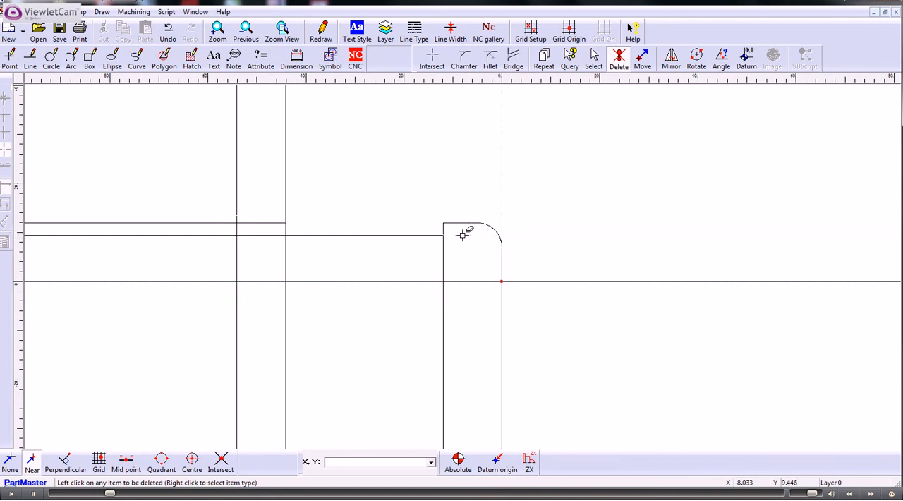
left_click(443, 247)
- Delete the surplus vertical and horizontal segments around the groove's left shoulder
left_click(286, 242)
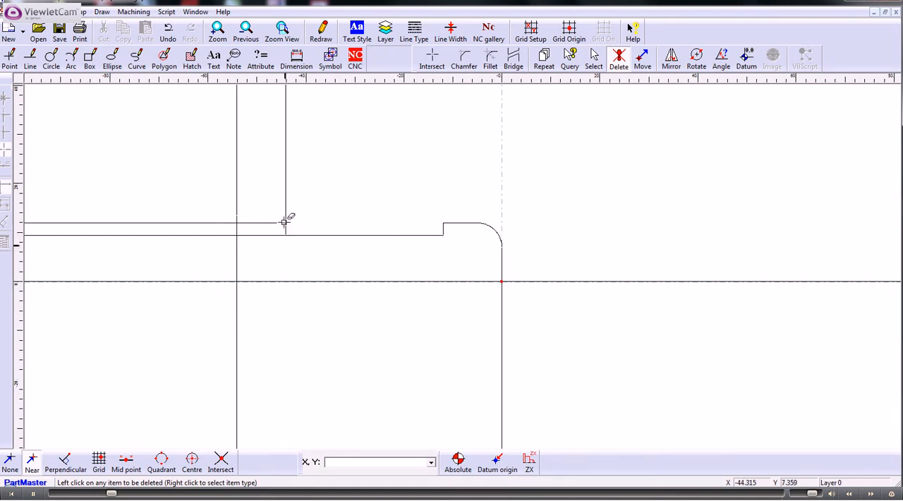
left_click(283, 211)
left_click(543, 271)
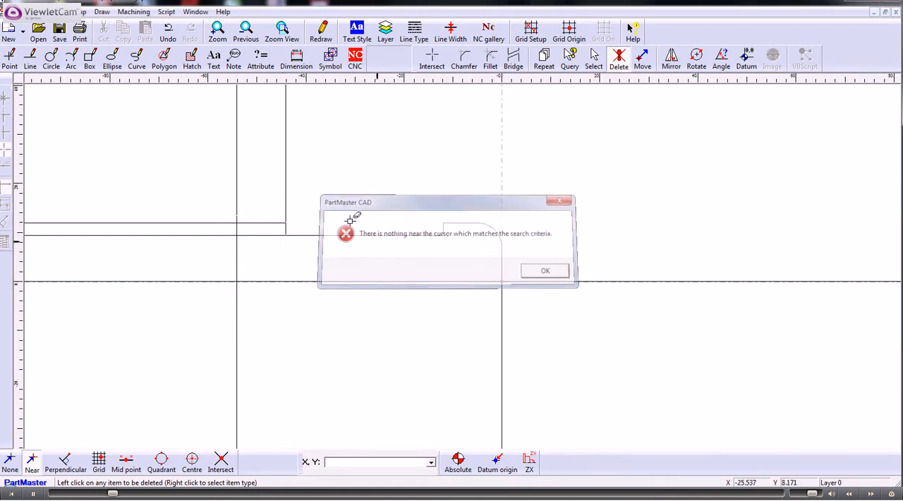
left_click(285, 204)
left_click(273, 233)
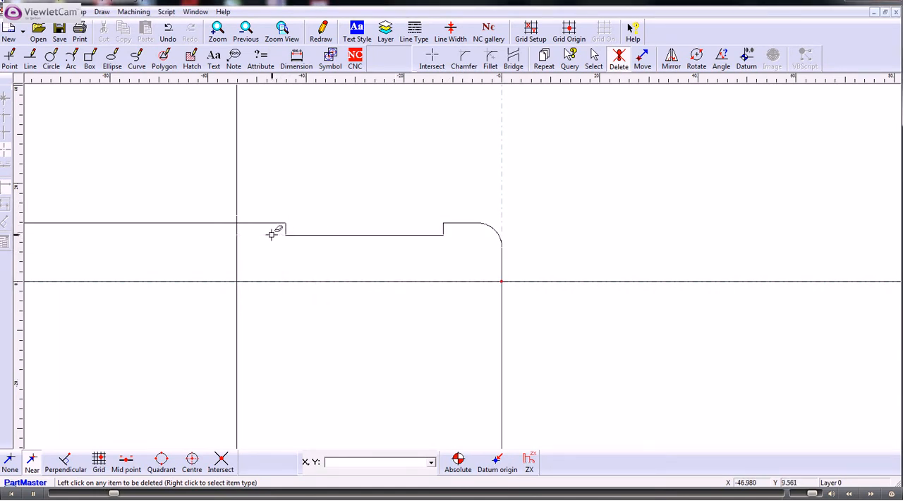
- Delete the line segments extending beyond the part's left end and the vertical segments below the centre line
left_click(237, 205)
left_click(225, 223)
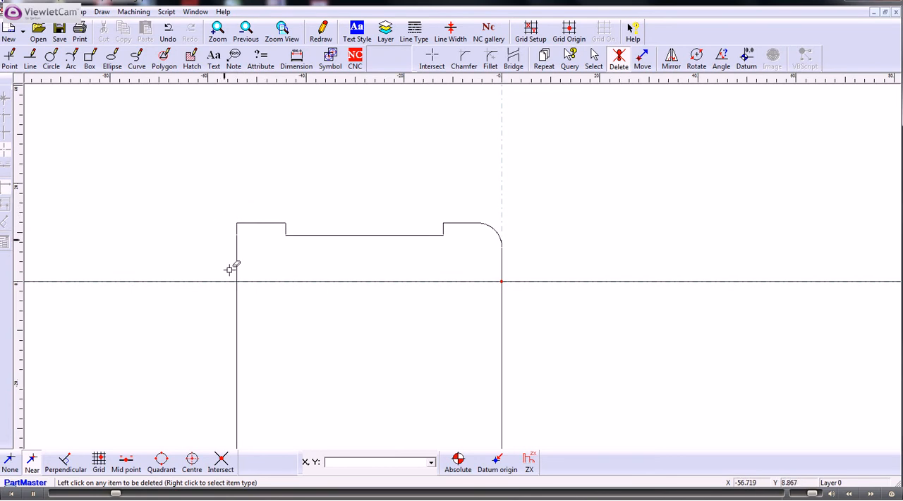
left_click(237, 295)
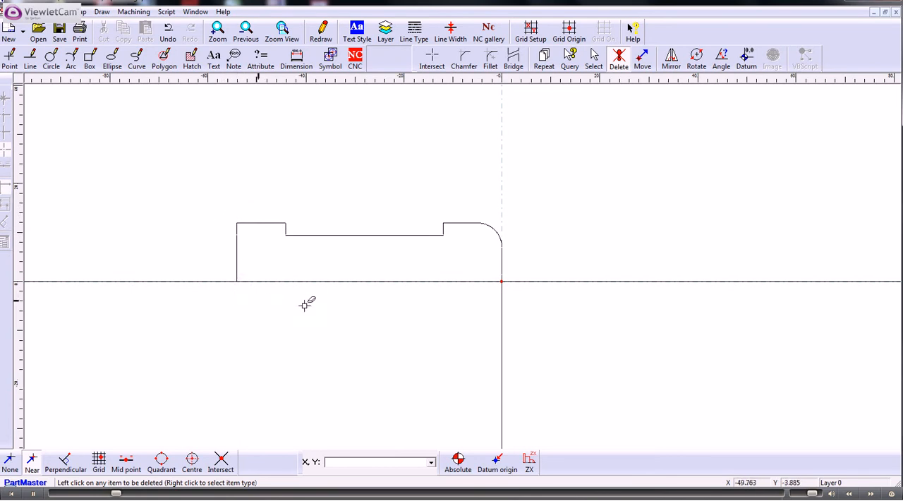
left_click(502, 297)
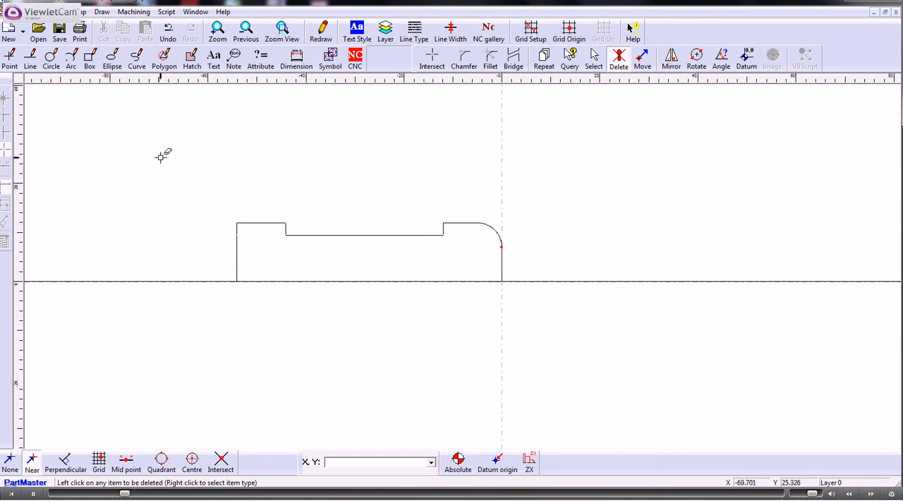
- Create a CNC profile with 1 mm line thickness, following the outline from its end at the origin to the far end on the centre line
left_click(355, 61)
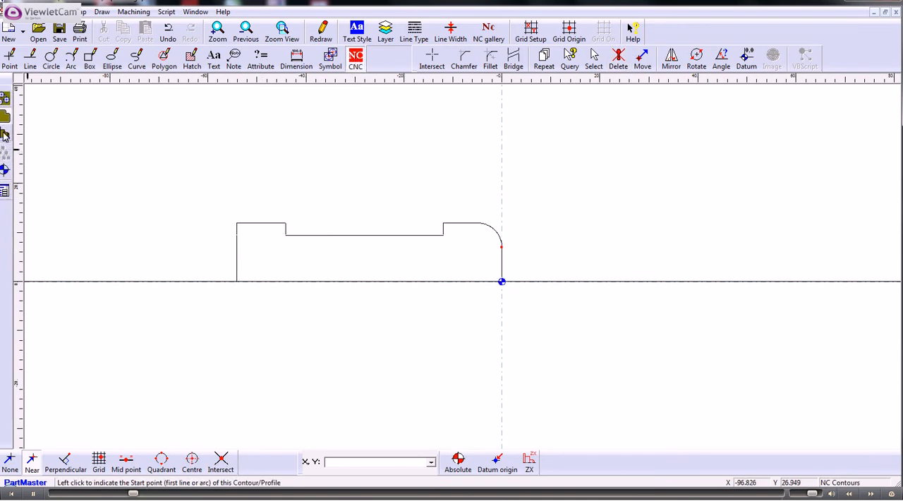
left_click(3, 136)
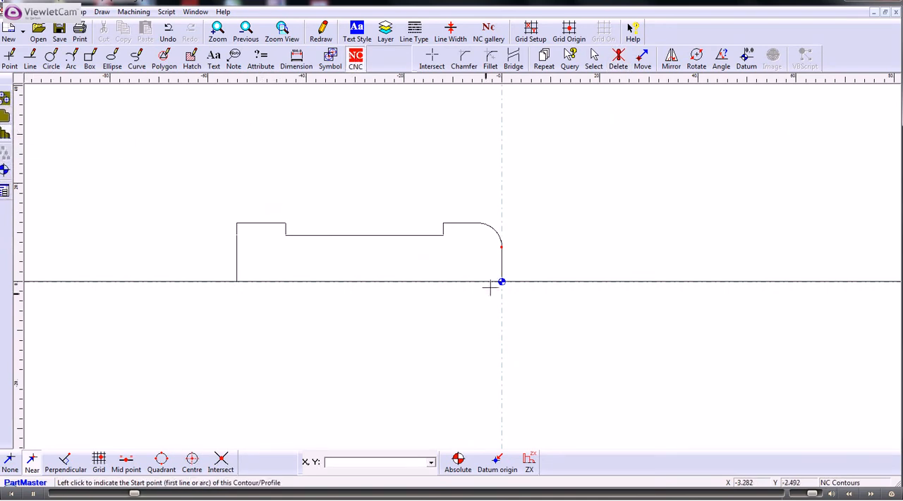
left_click(501, 267)
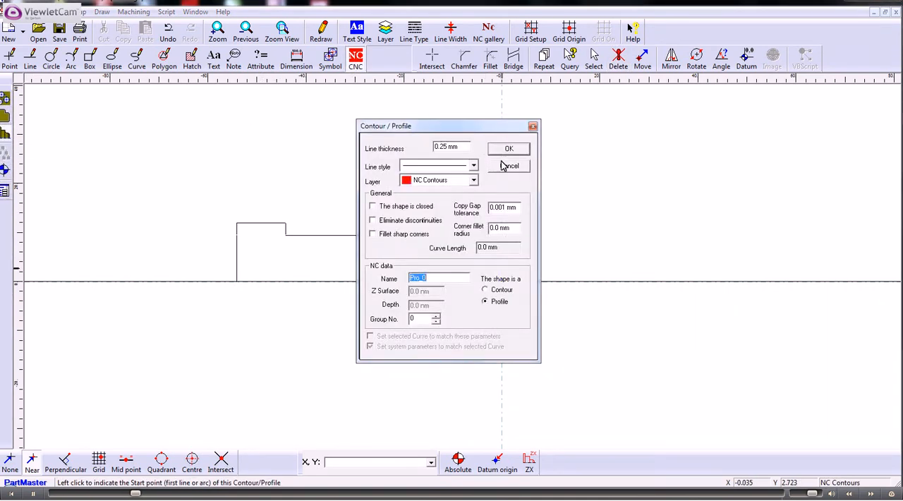
left_click_drag(459, 147, 401, 153)
type("1")
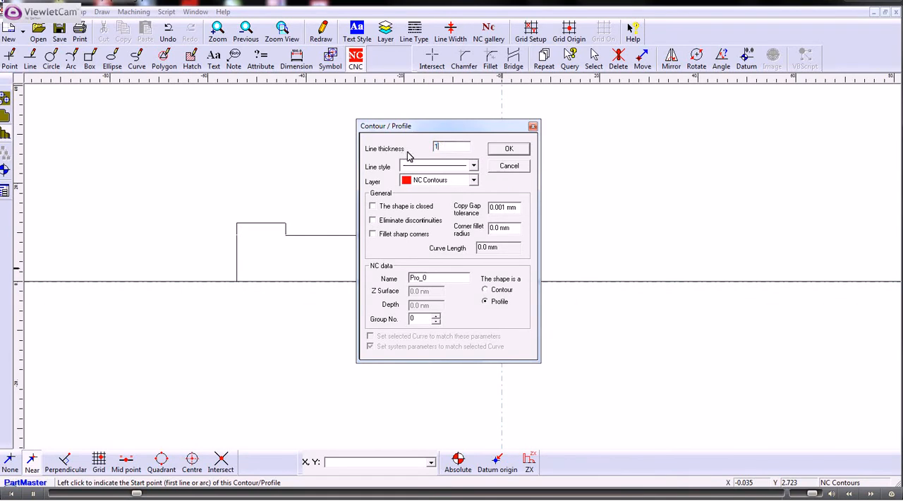
left_click(501, 149)
left_click(236, 281)
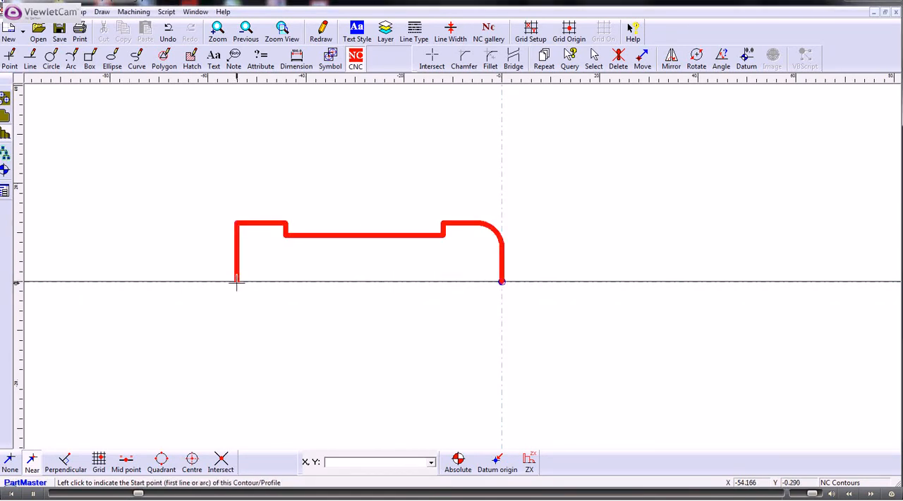
- Save the drawing as "pinch pin 2"
left_click(17, 12)
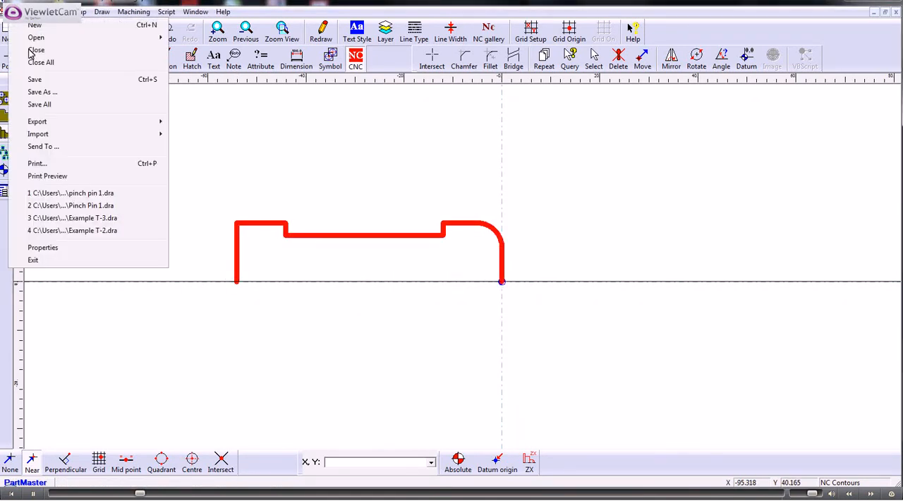
left_click(50, 93)
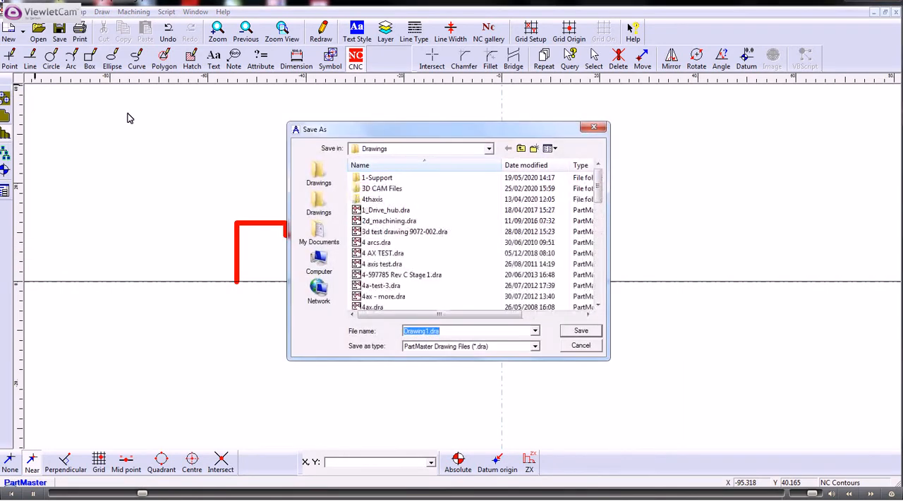
type("pinch p")
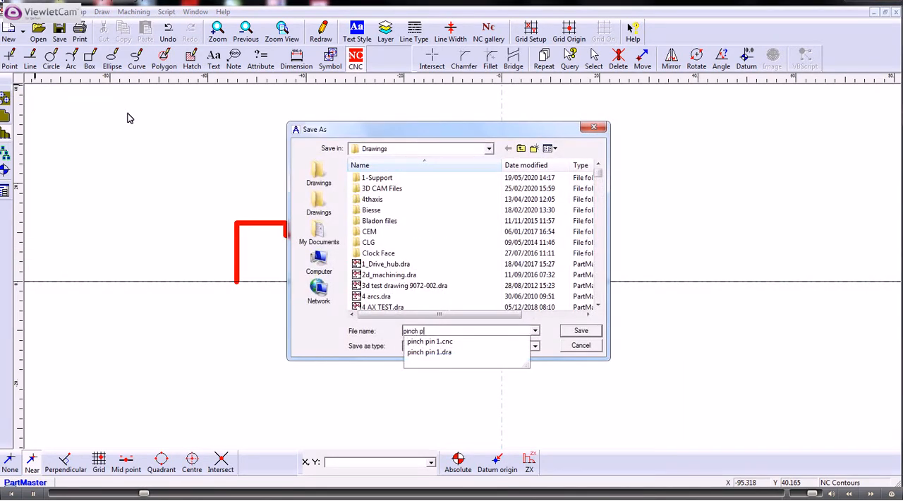
type("in 2")
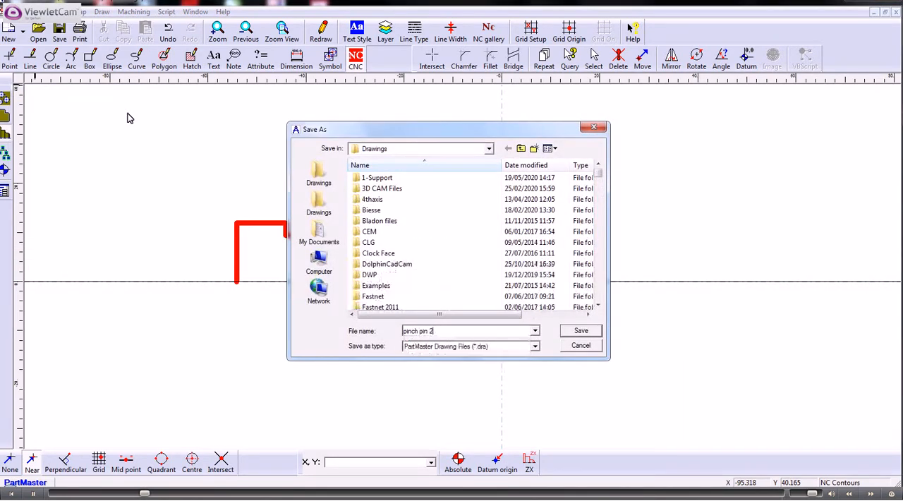
left_click(577, 330)
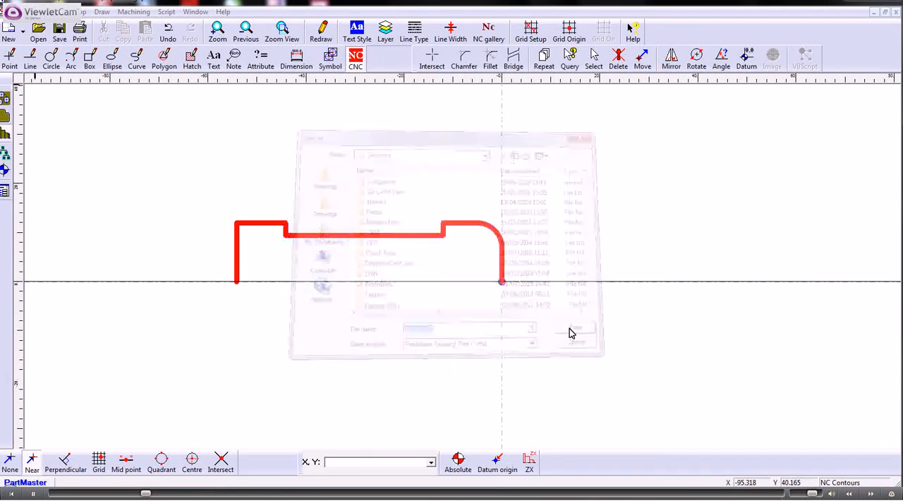
- Bring the profile into the Turning Module, check the machine setup's tool change settings and accept the defaults
left_click(132, 12)
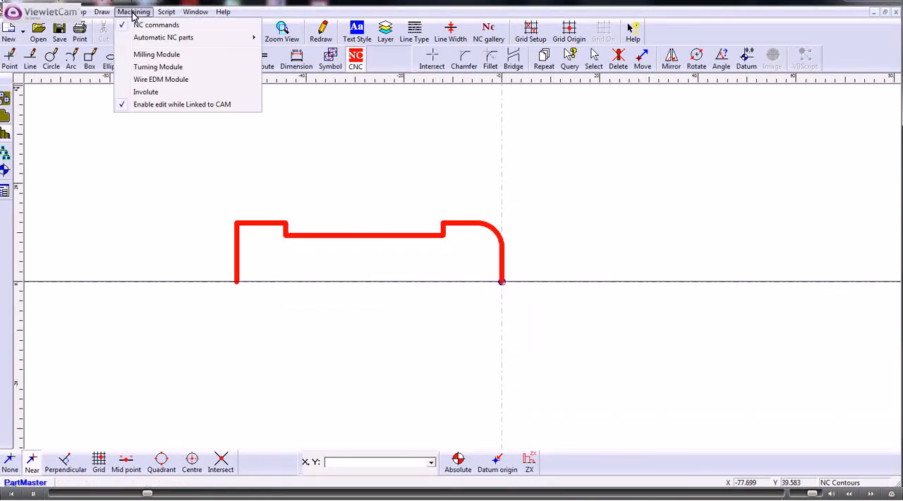
left_click(148, 67)
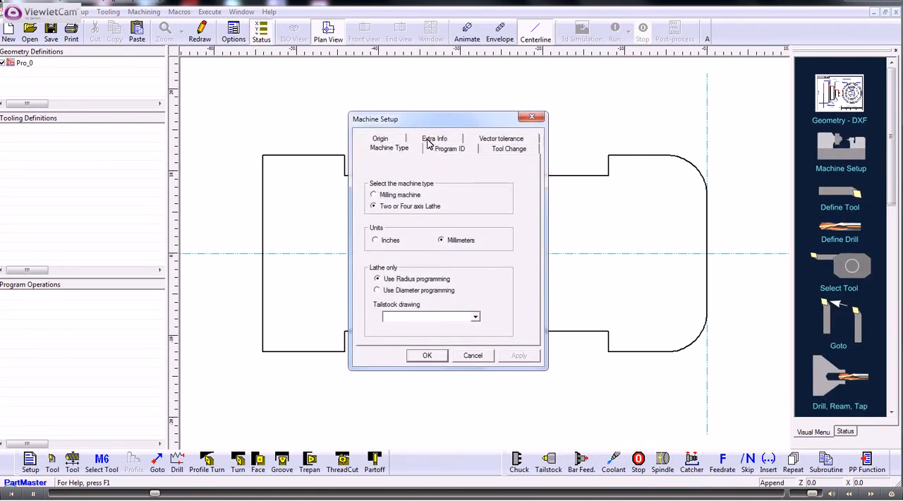
left_click(506, 149)
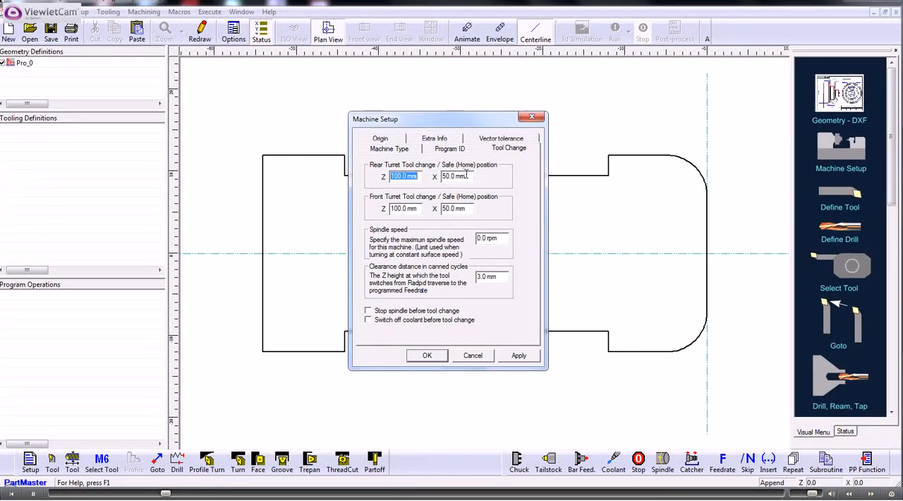
left_click(428, 355)
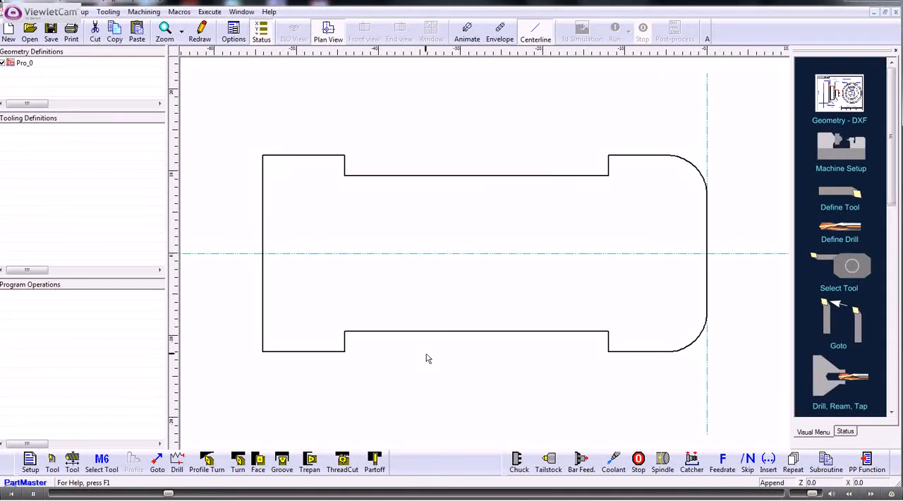
- Define tool 1 as a right-hand turning tool that approaches from the rear
left_click(52, 460)
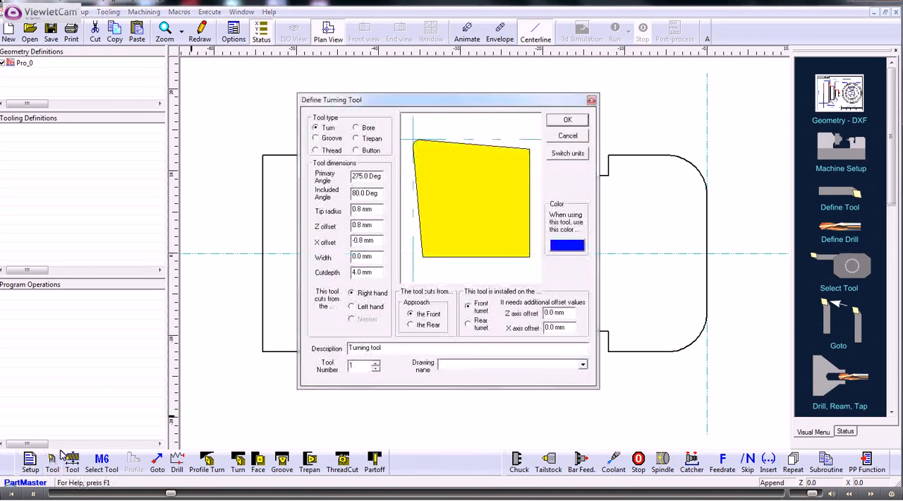
left_click(414, 325)
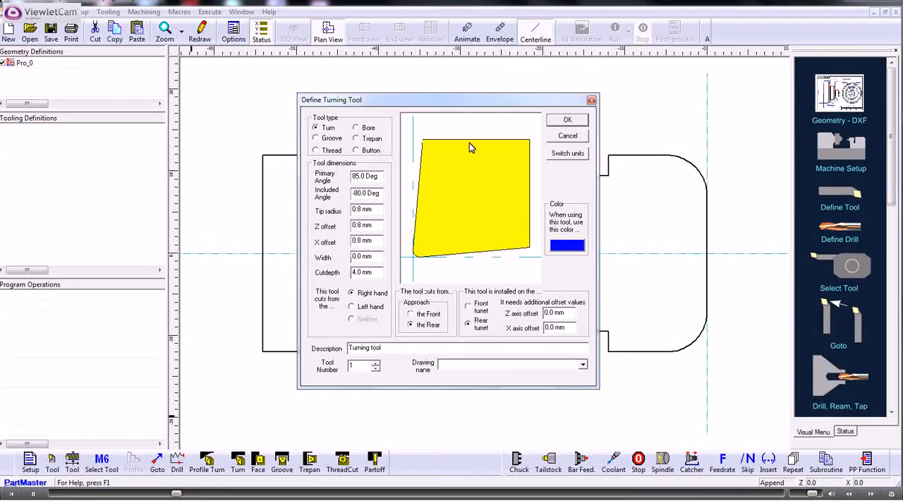
left_click(568, 122)
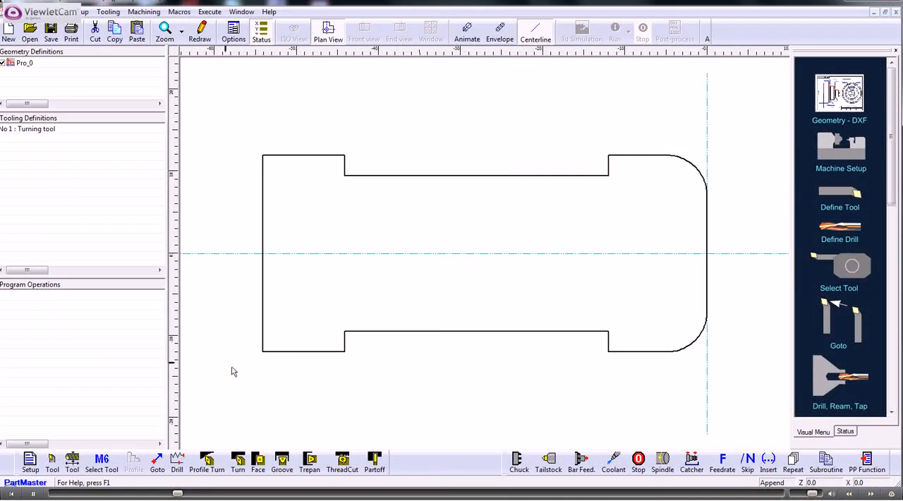
- Select tool 1 with a constant surface speed of 50 m/min and the feedrate output per revolution at 0.4 mm/rev
left_click(102, 463)
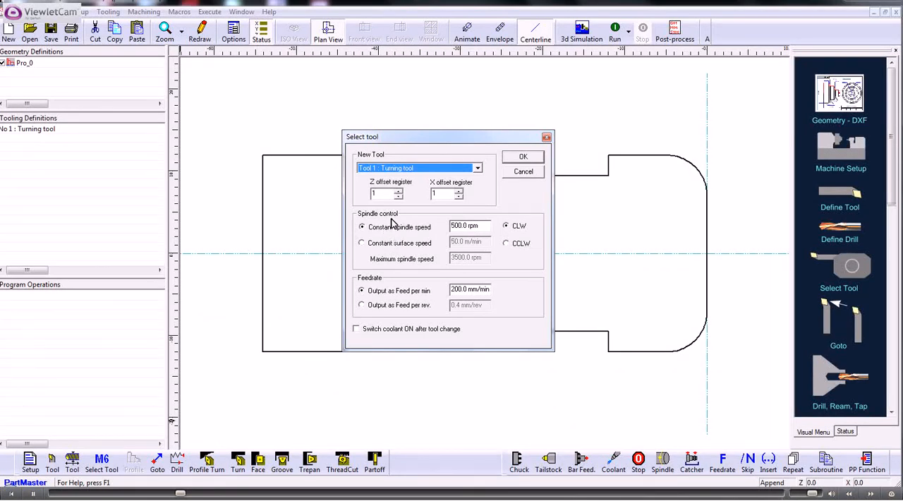
left_click(362, 244)
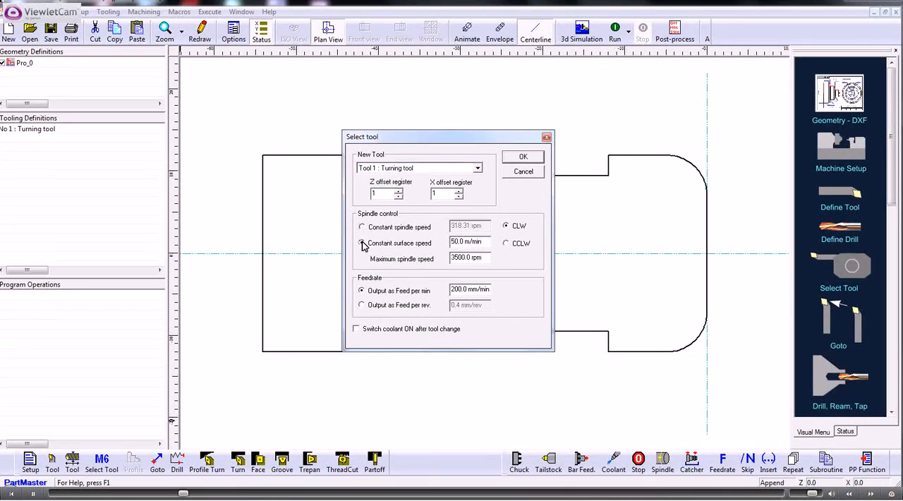
left_click(361, 306)
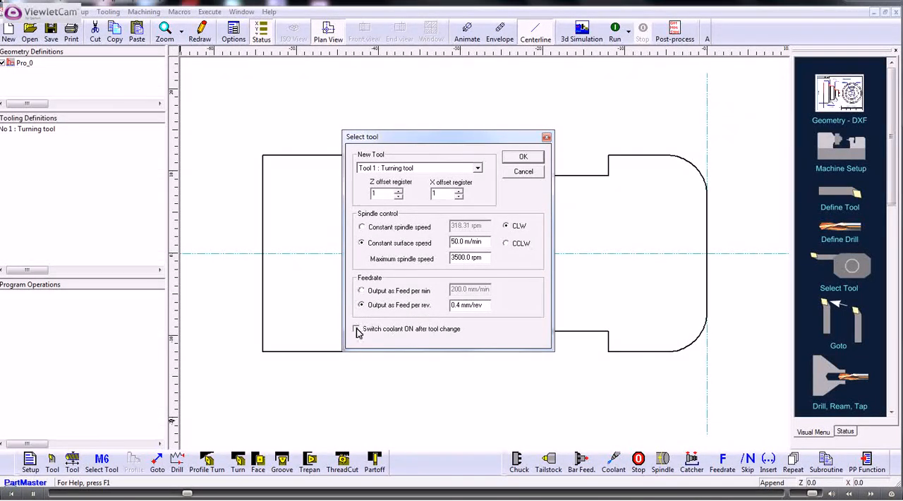
left_click(525, 158)
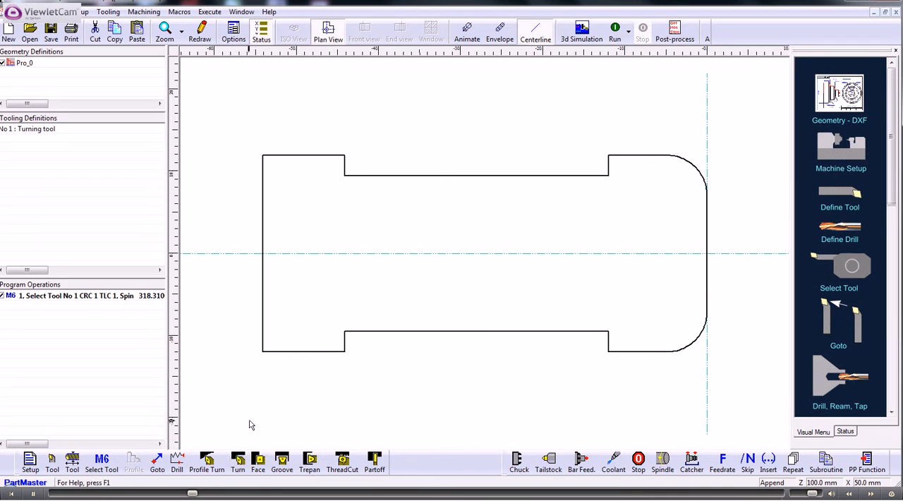
- Add an external Turn cycle over the groove from about Z -11.3, X 13.5 to Z -44.8, X 8.7 mm, with a smaller cut depth
left_click(238, 460)
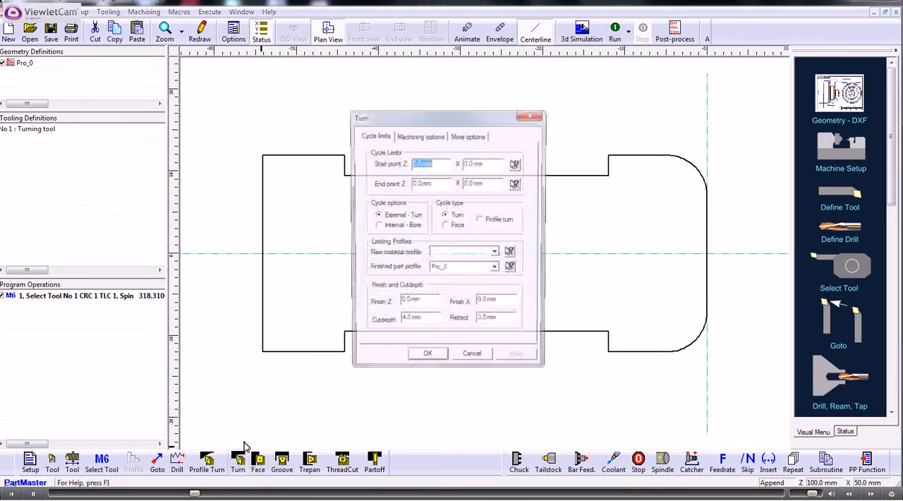
left_click(517, 164)
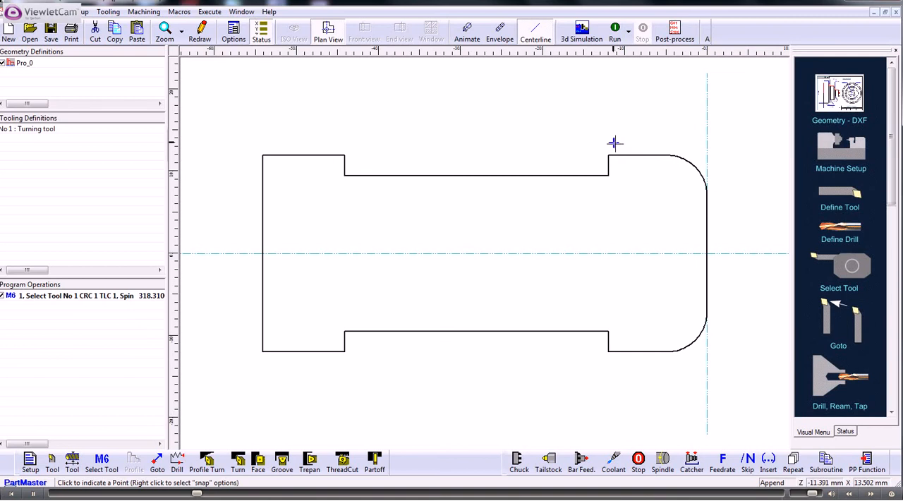
left_click(614, 143)
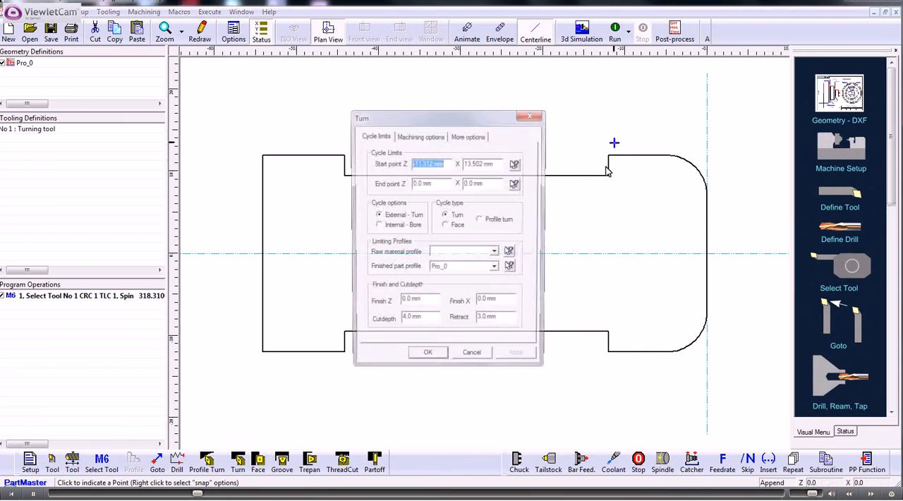
left_click(517, 183)
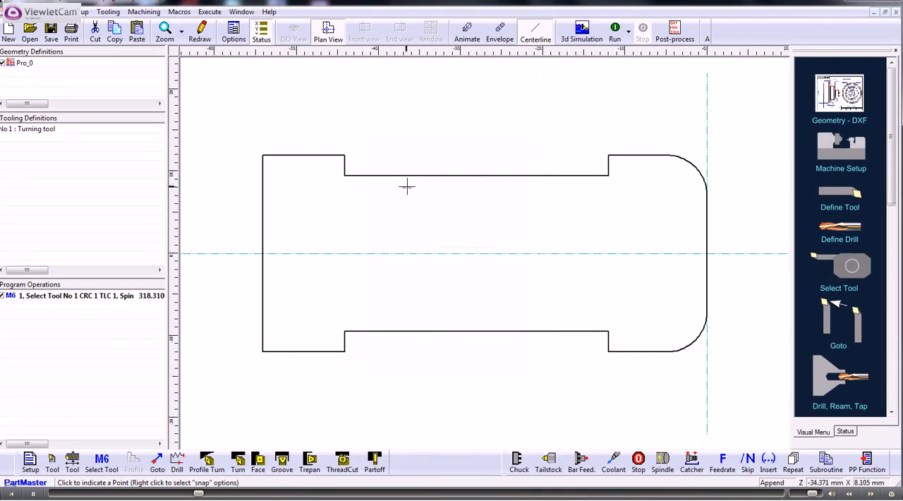
left_click(339, 182)
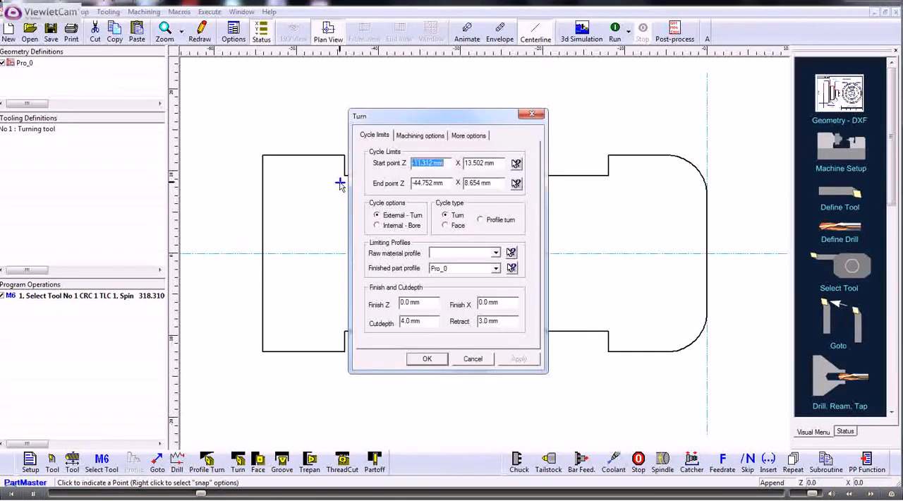
left_click(429, 359)
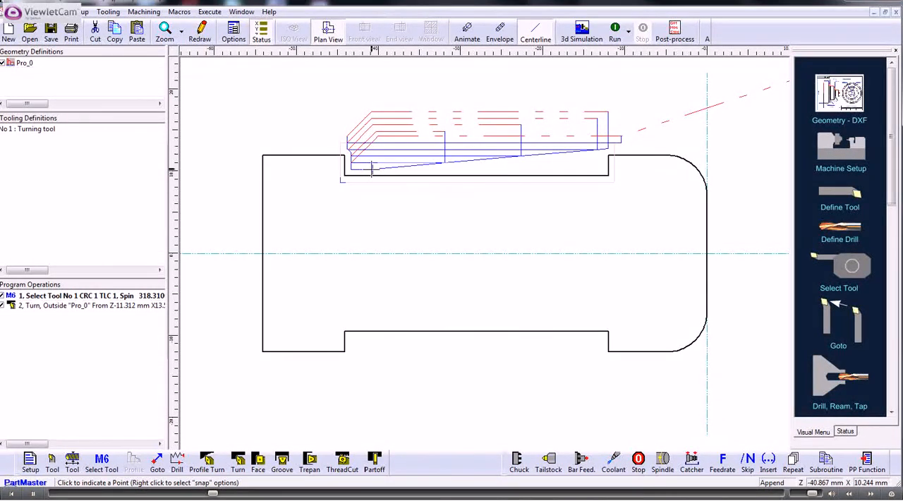
- Define tool 2 as a left-hand turning tool approaching from the rear and select it for the next operation with the existing speed and feed settings
left_click(52, 460)
left_click(352, 307)
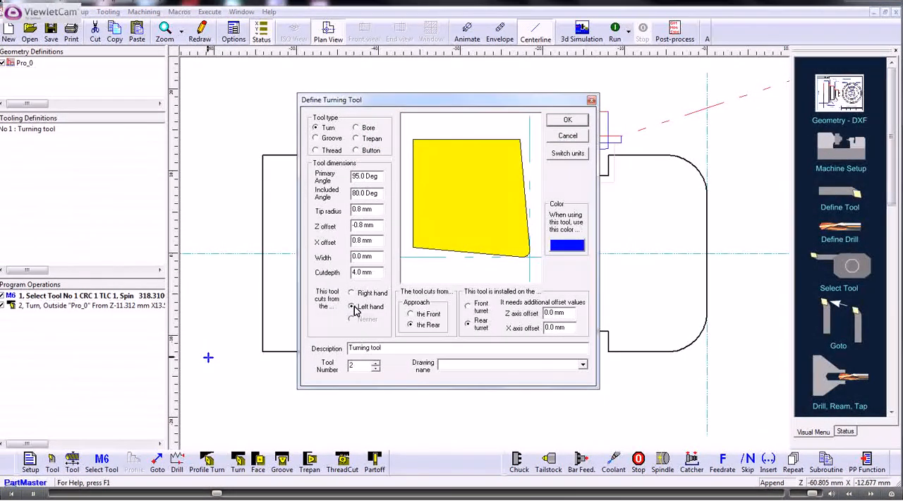
left_click(567, 121)
left_click(101, 460)
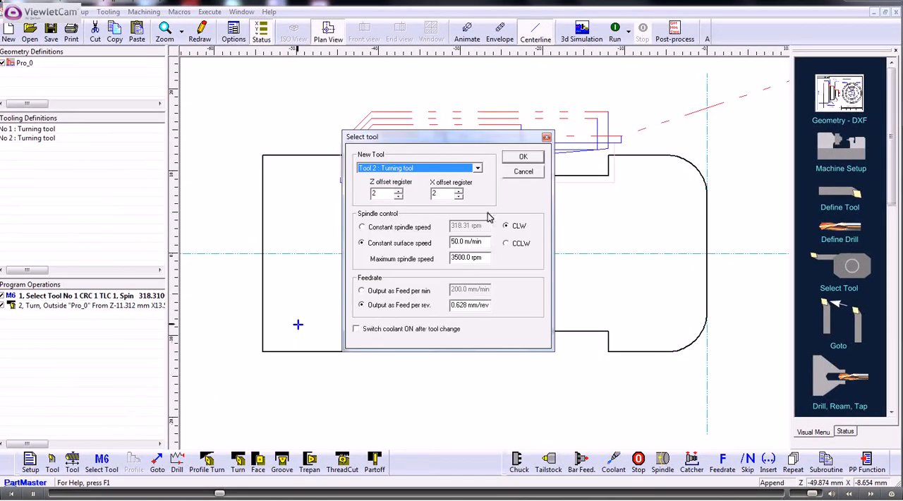
left_click(522, 157)
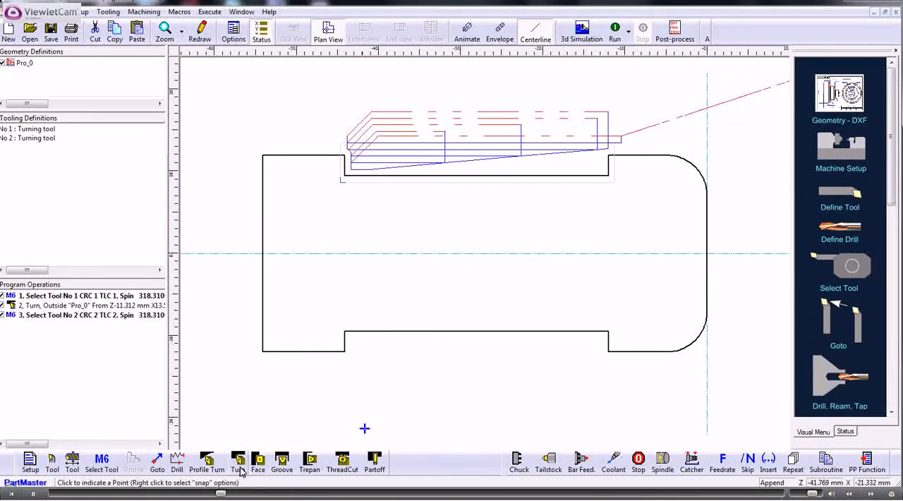
- Add an external Turn cycle with tool 2 over the groove from about Z -11.8, X 13 to Z -40.9, X 8.7 mm, adjusting the cut depth
left_click(238, 461)
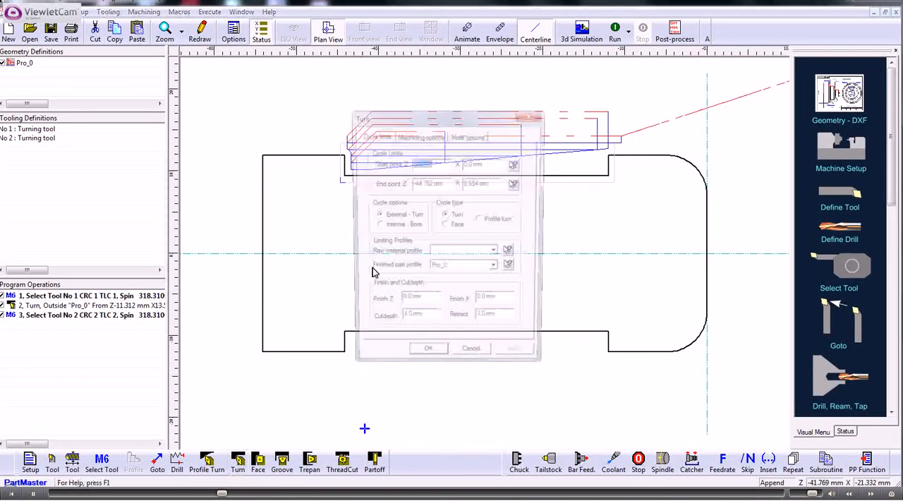
left_click(522, 161)
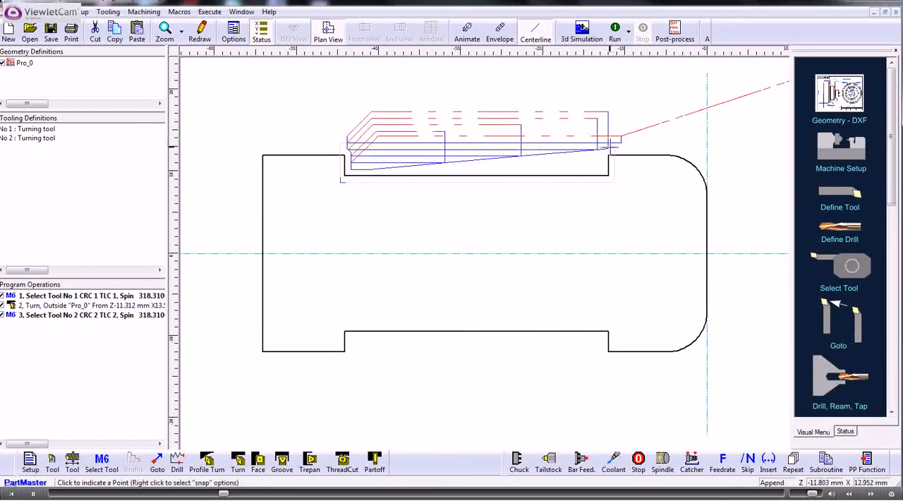
left_click(609, 146)
left_click(516, 184)
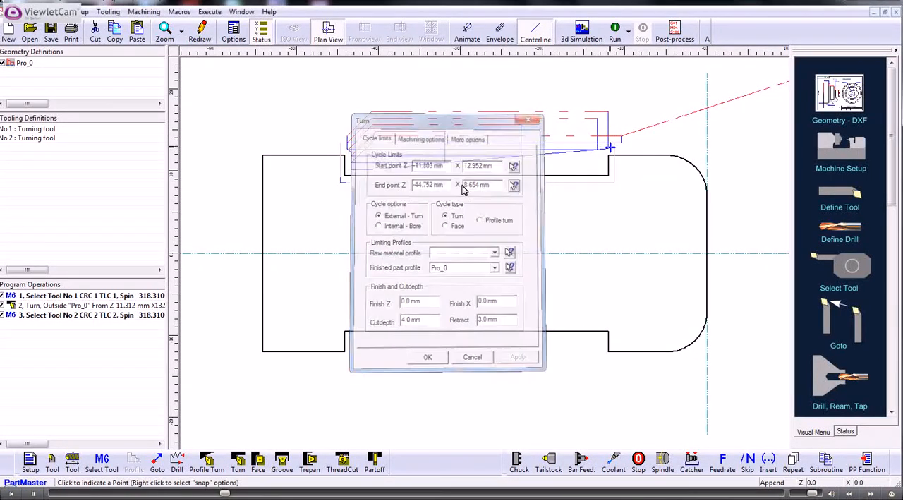
left_click(372, 183)
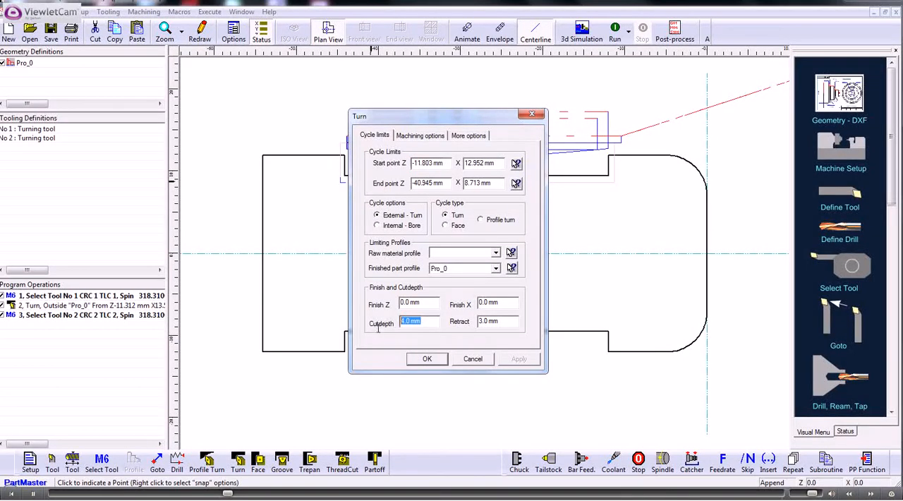
left_click(424, 360)
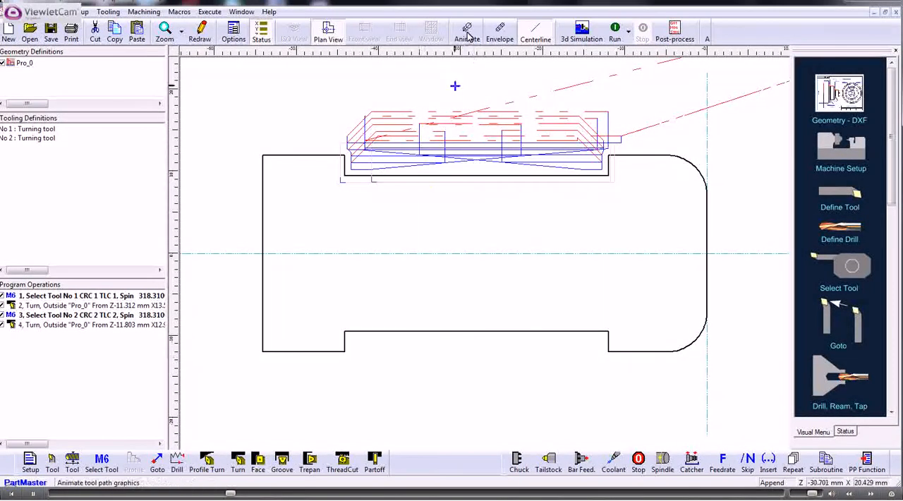
- Run the machining simulation with tool animation, and set the included angle of tool 1 to -55 degrees
left_click(615, 30)
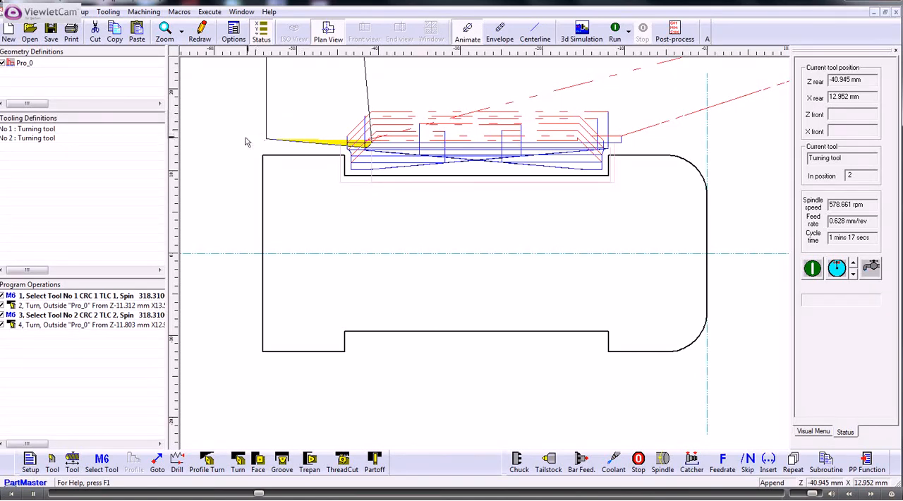
double_click(45, 131)
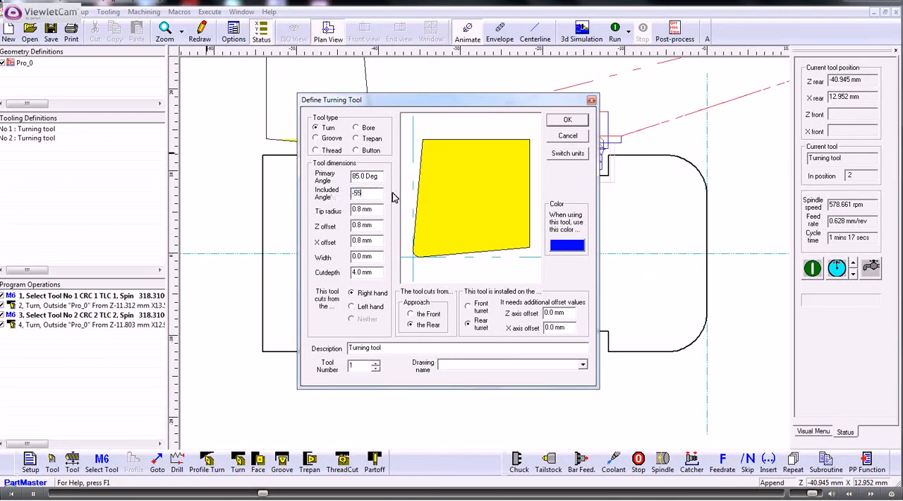
left_click(470, 192)
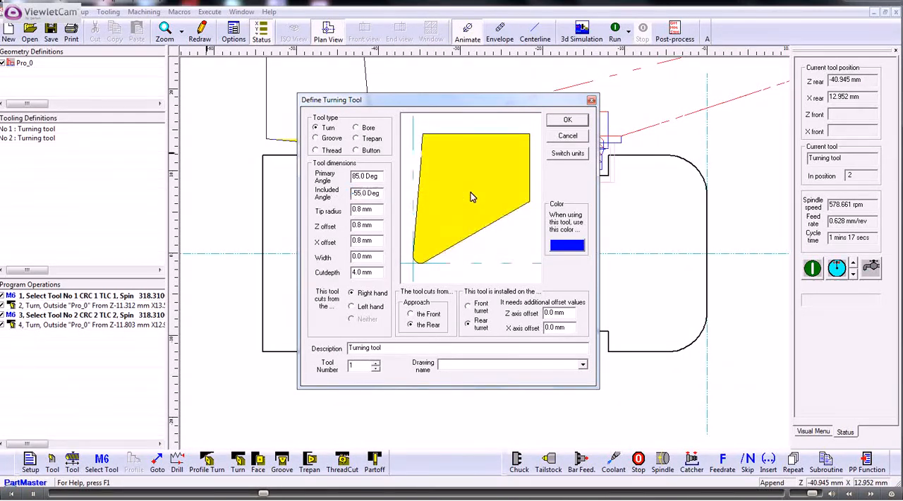
left_click(565, 121)
- Set the included angle of tool 2 to 55 degrees and rerun the machining simulation
double_click(31, 140)
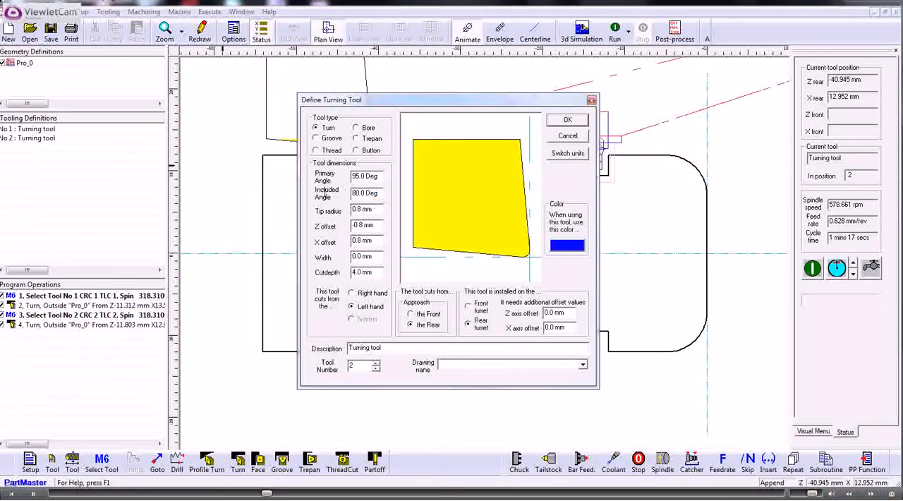
key("Tab")
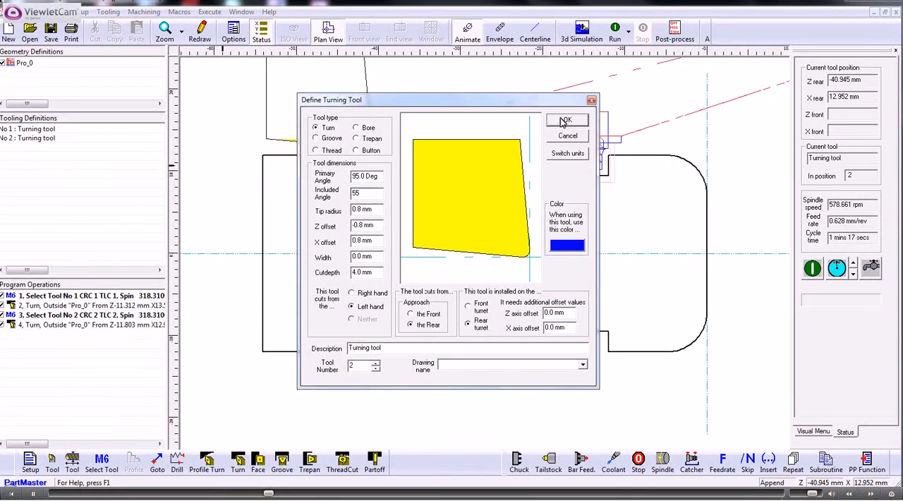
left_click(564, 120)
left_click(615, 33)
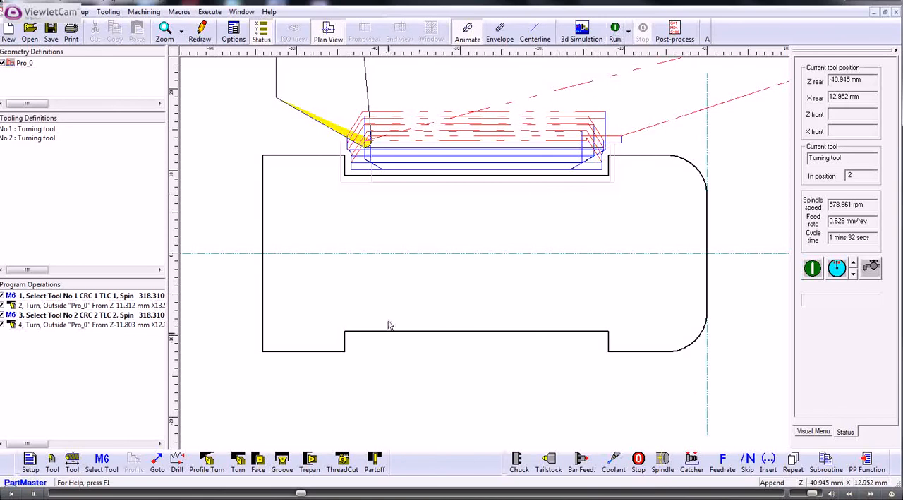
- Move the end point of the second Turn cycle to about Z -22.6 mm, just below the groove floor, and rerun the simulation
left_click(100, 326)
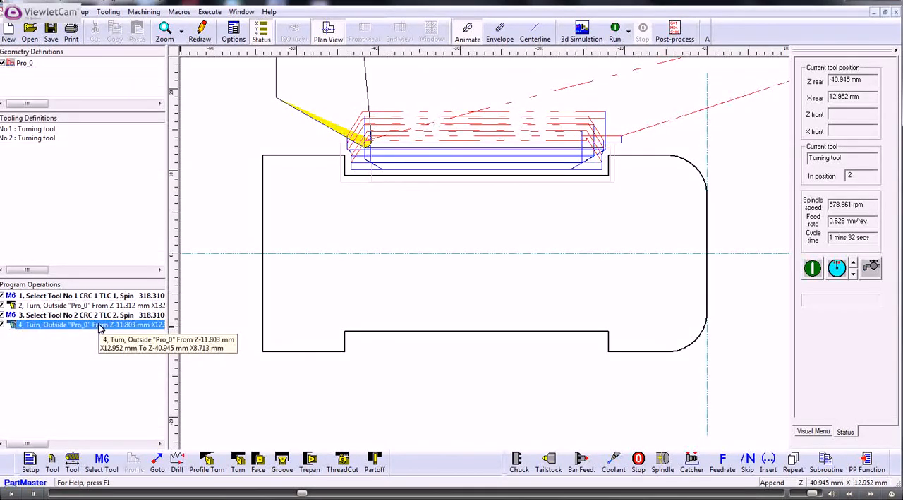
double_click(101, 326)
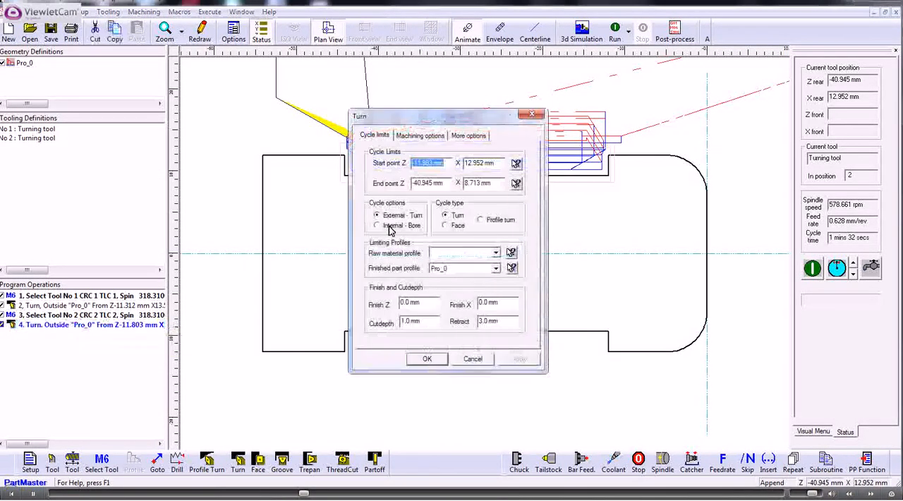
left_click(516, 184)
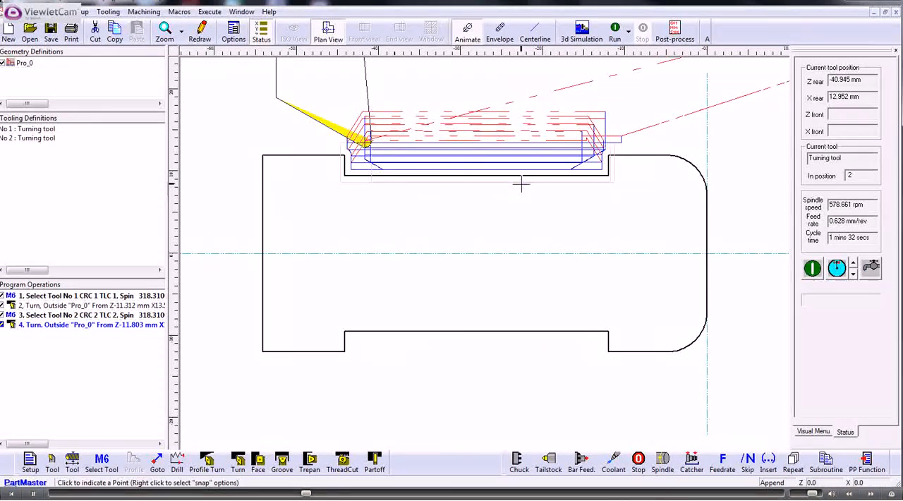
left_click(521, 185)
left_click(427, 358)
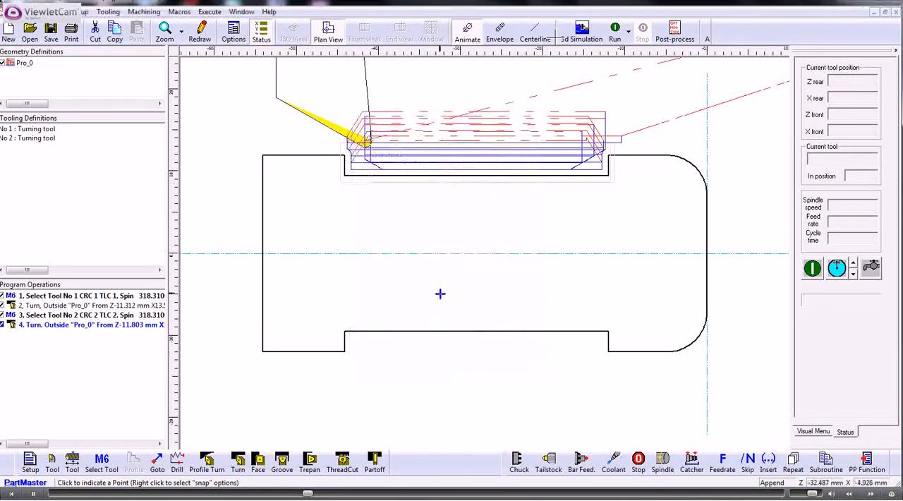
left_click(615, 31)
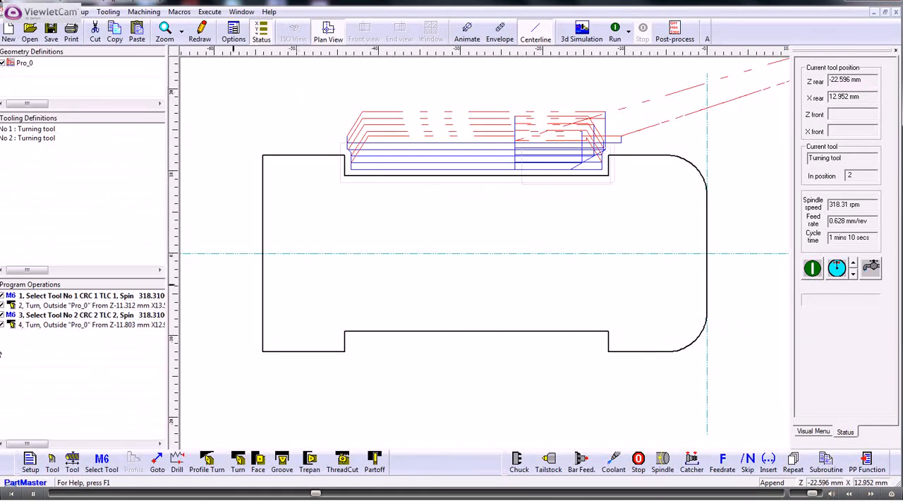
- Disable all four existing program operations, both tool selections and both Turn cycles
left_click(2, 295)
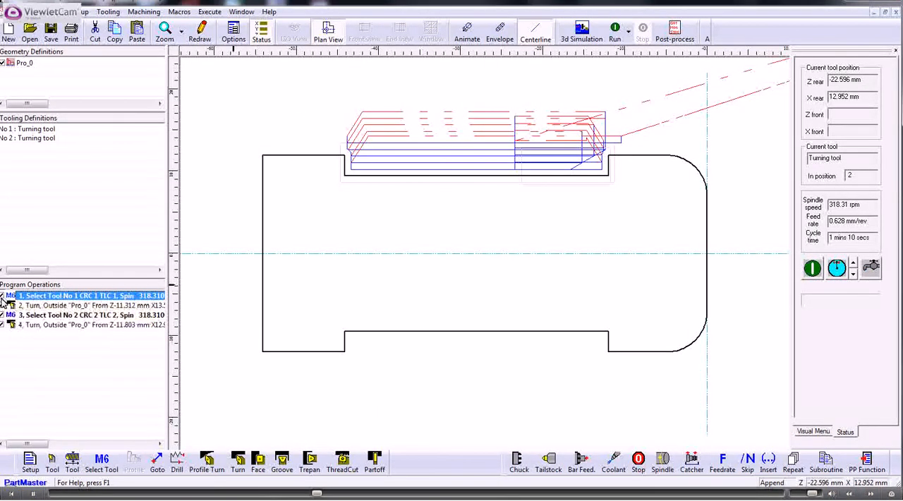
left_click(2, 305)
left_click(2, 305)
left_click(2, 315)
left_click(2, 314)
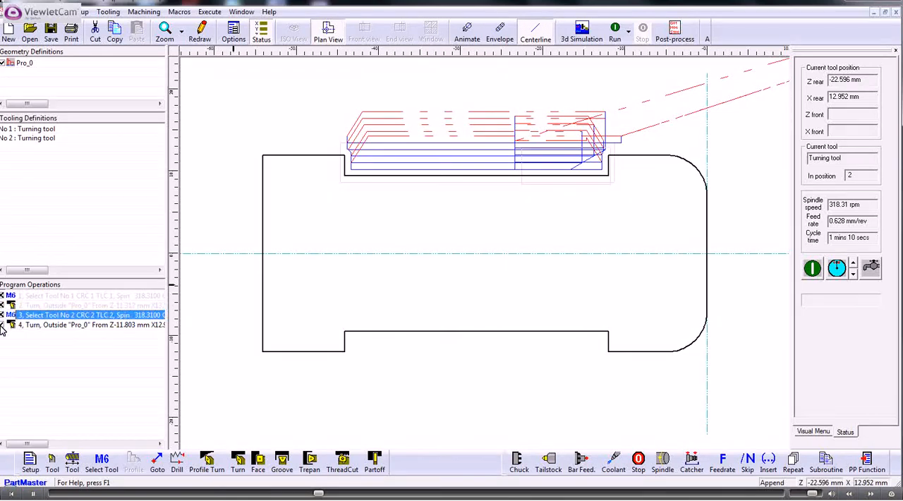
left_click(3, 325)
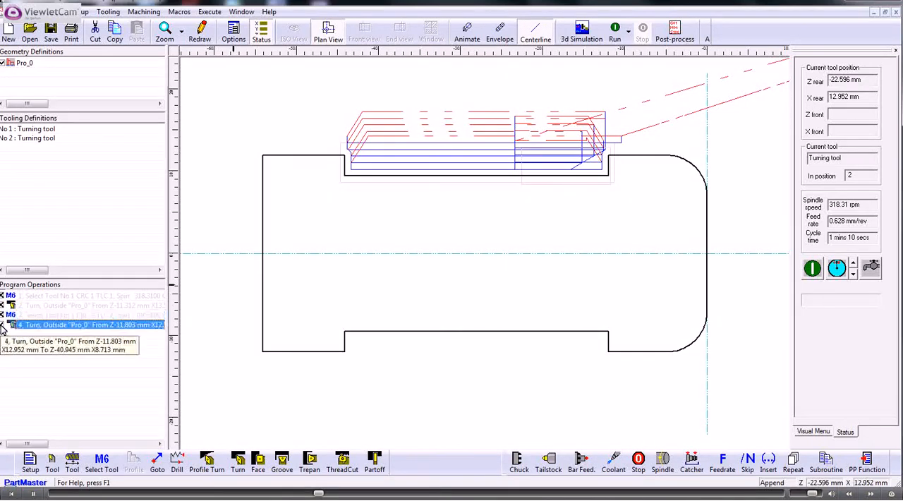
- Define tool 3 as a right-hand grooving tool 5 mm wide and select it at 50 m/min constant surface speed and 0.628 mm/rev
left_click(51, 461)
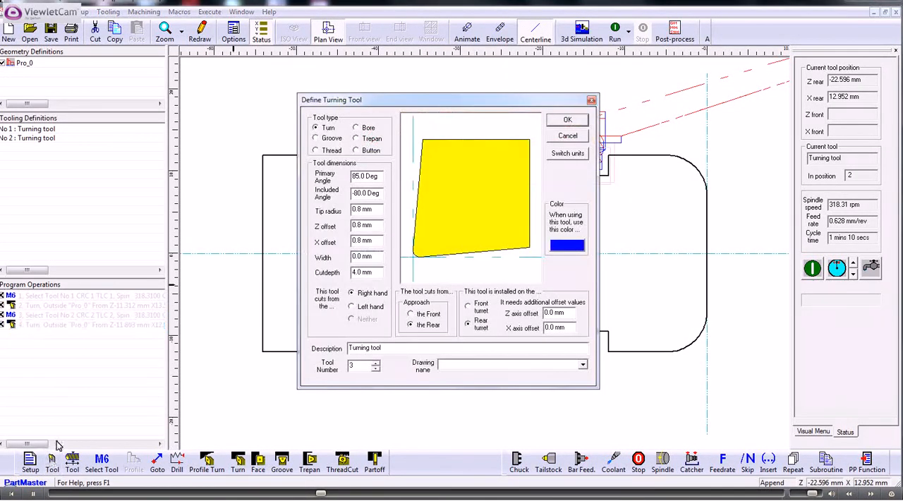
left_click(316, 138)
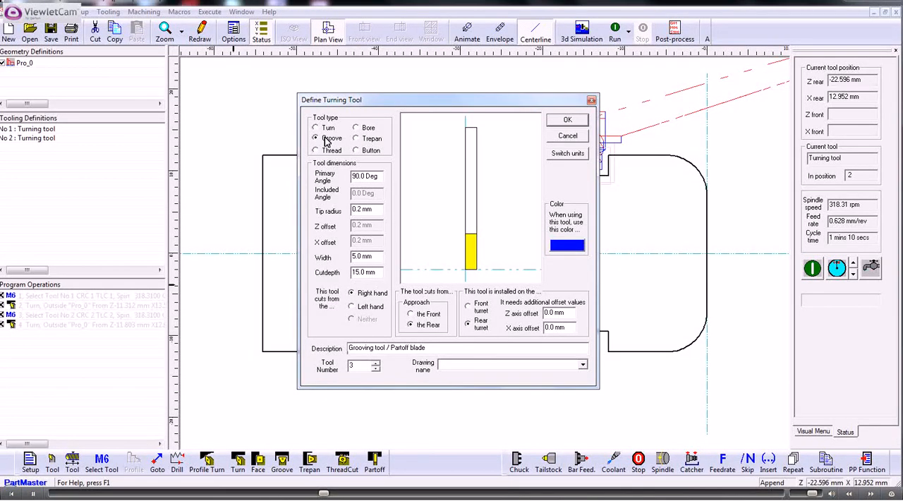
left_click(567, 121)
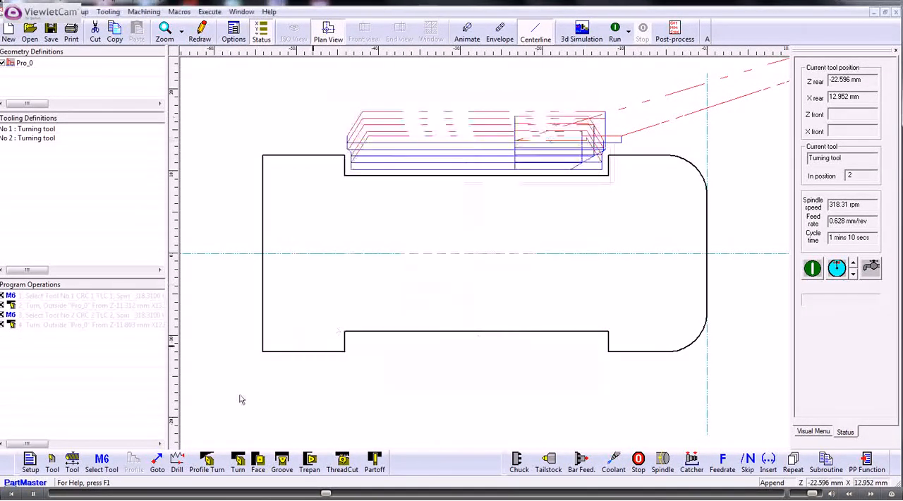
left_click(102, 462)
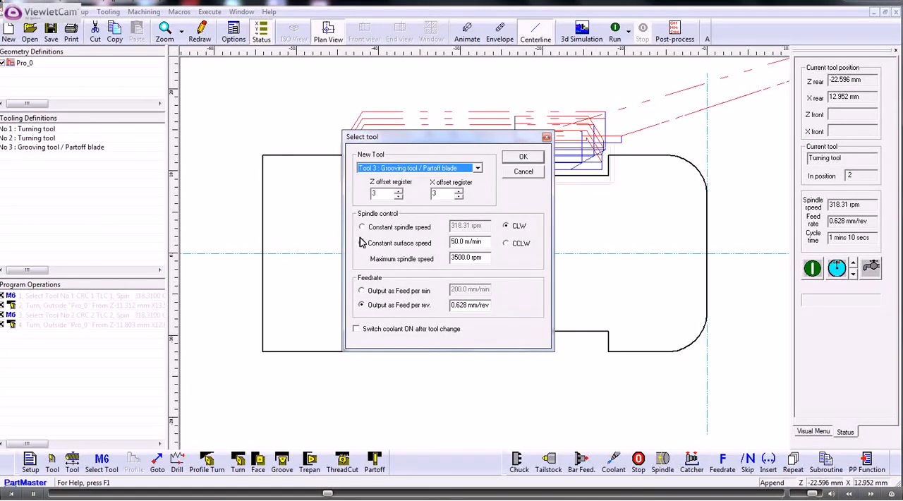
left_click(518, 159)
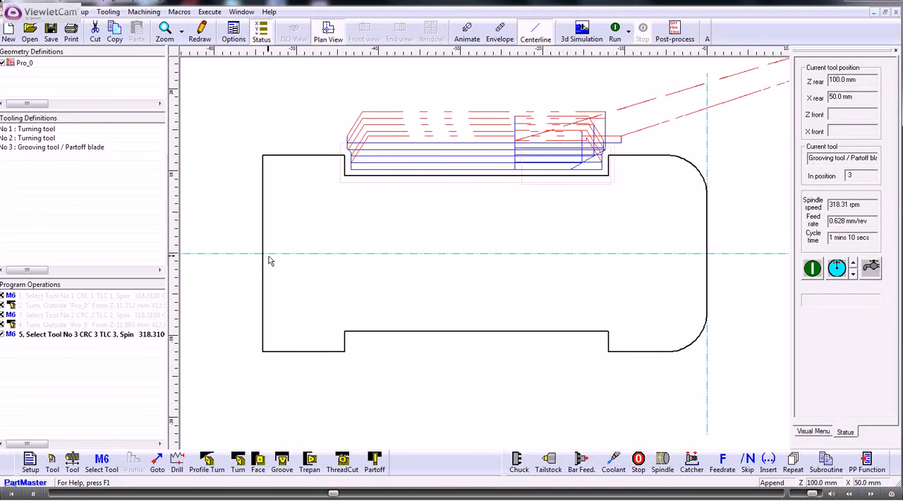
- Start an external radial Groove cycle with freehand limits from about Z -12.1, X 12 to about Z -44.3, X 9.5 mm
left_click(282, 460)
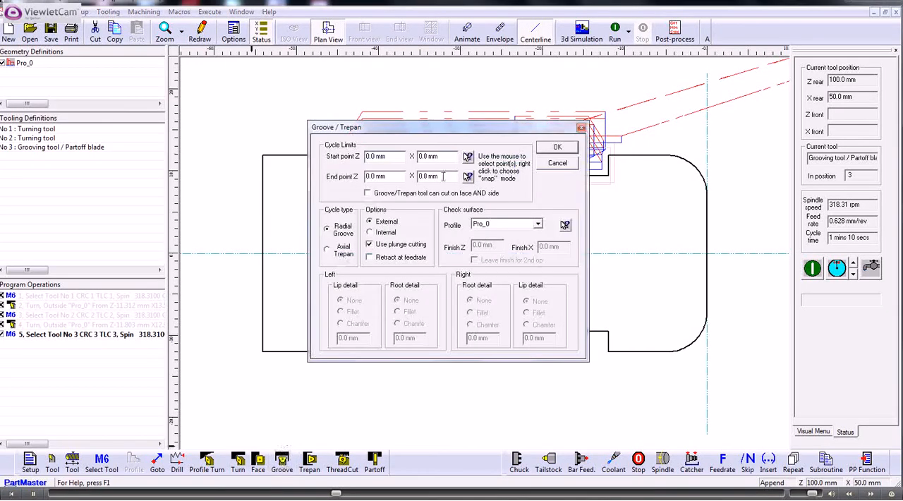
left_click(467, 156)
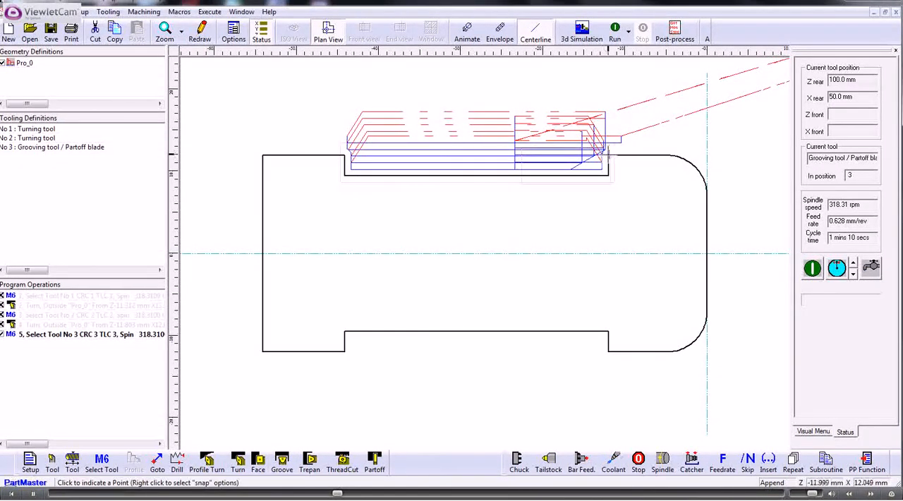
left_click(610, 158)
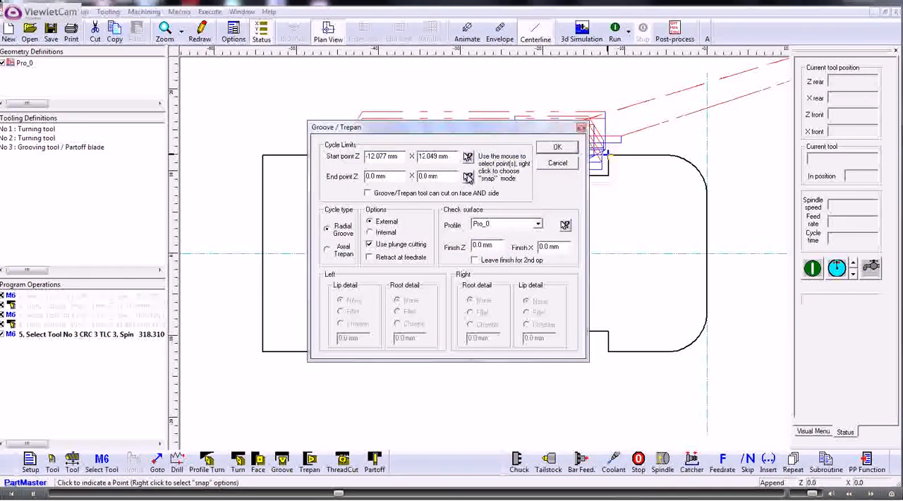
left_click(467, 176)
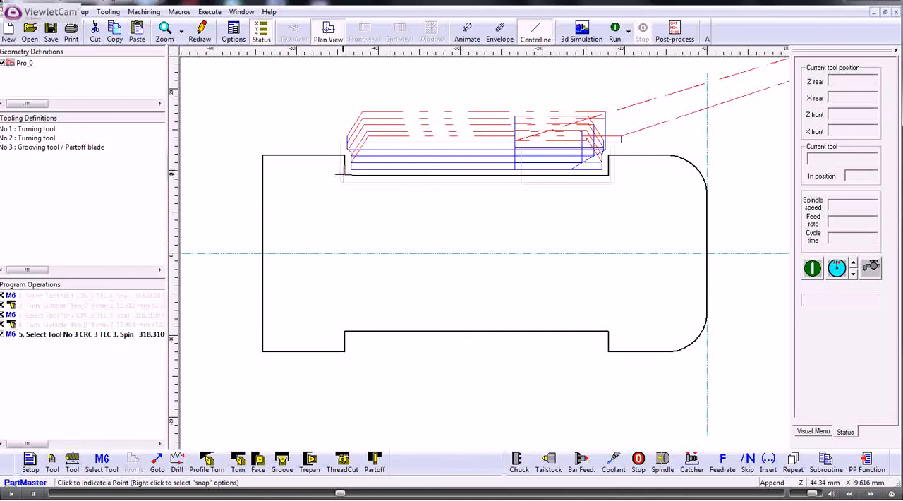
left_click(346, 177)
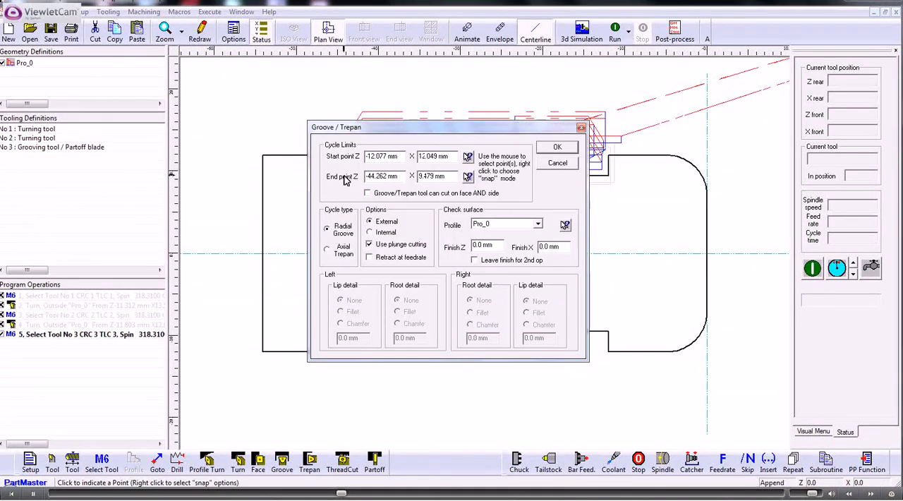
- Re-pick the groove limits by snapping to line ends, starting at Z -12, X 12 and ending at Z -44.2, X 9.45 mm
left_click(467, 158)
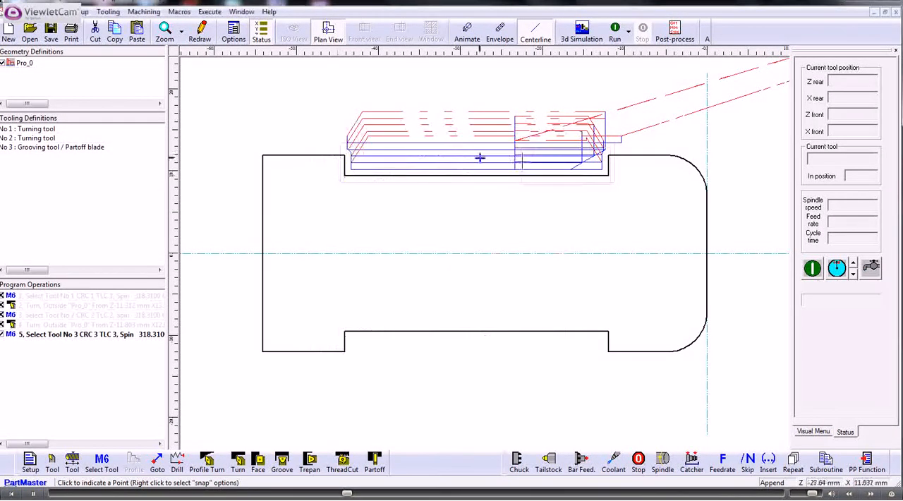
right_click(618, 193)
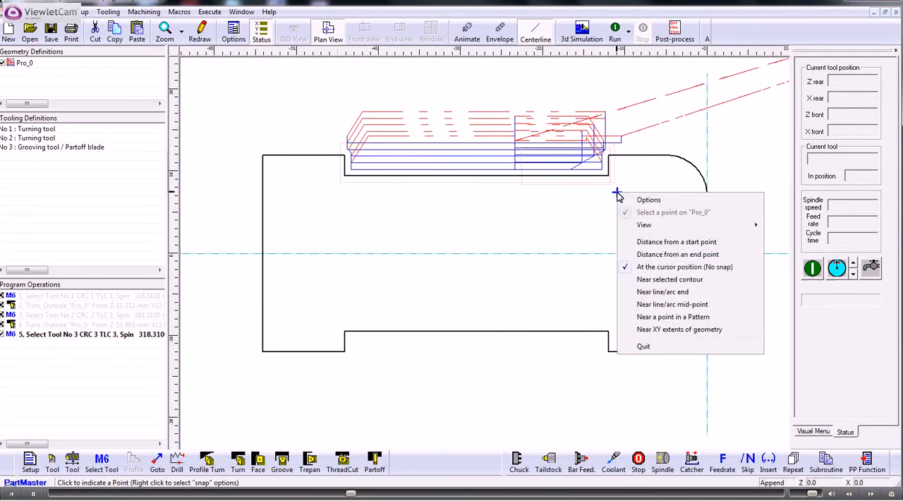
left_click(643, 292)
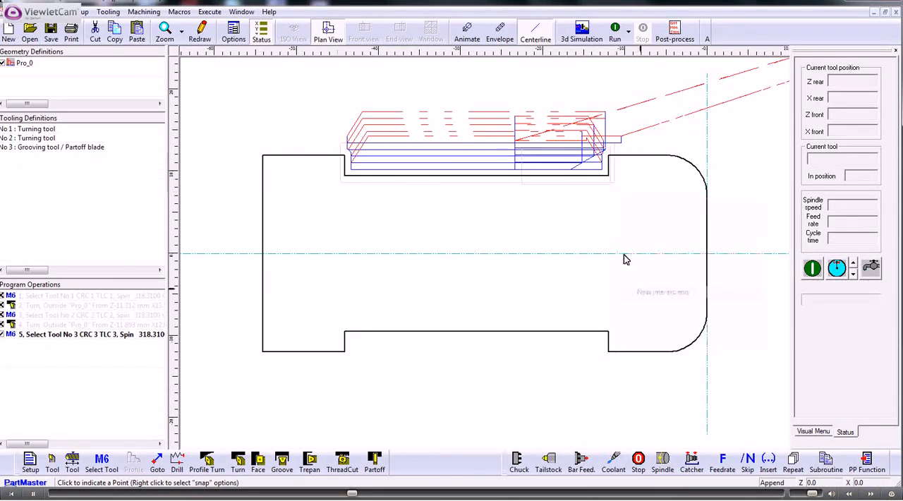
left_click(607, 155)
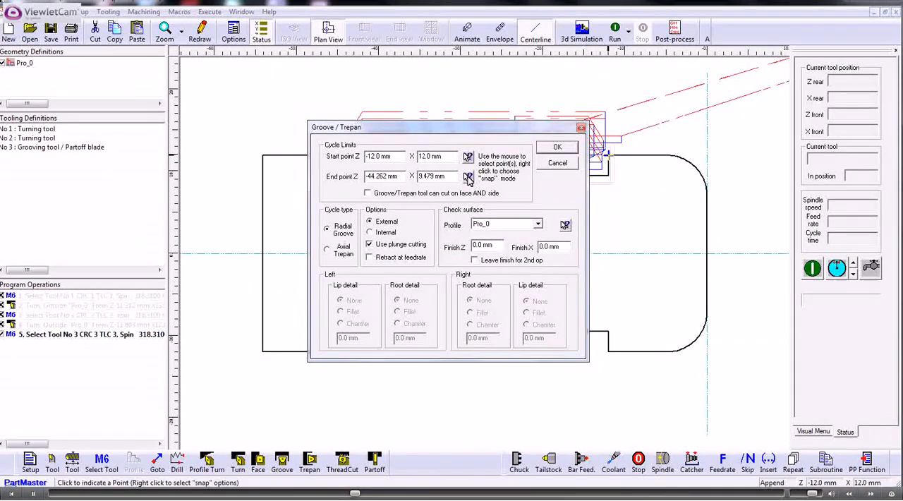
left_click(558, 147)
right_click(333, 212)
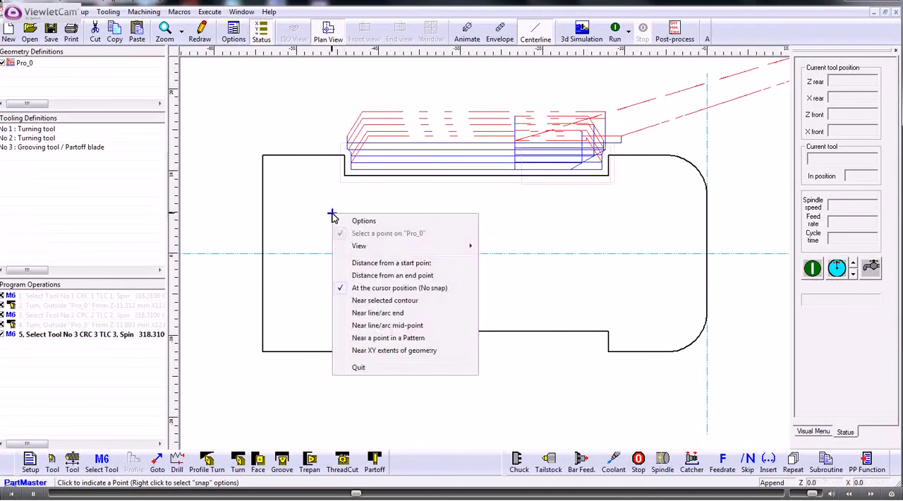
left_click(361, 313)
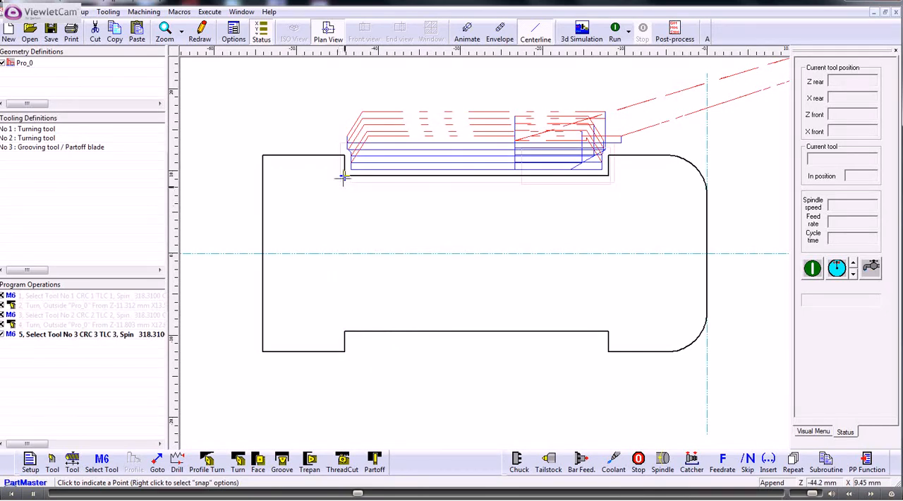
left_click(345, 177)
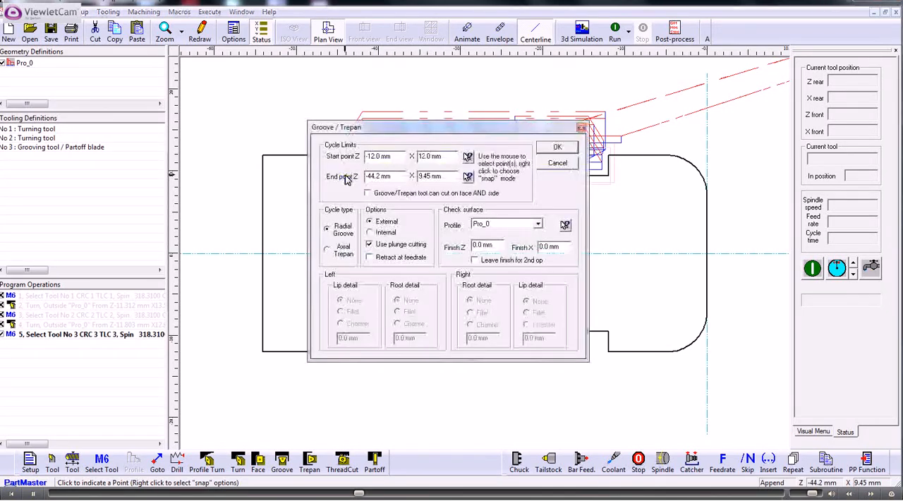
- Clear the groove cycle's check surface profile and give the right lip a 0.5 mm chamfer
left_click(538, 224)
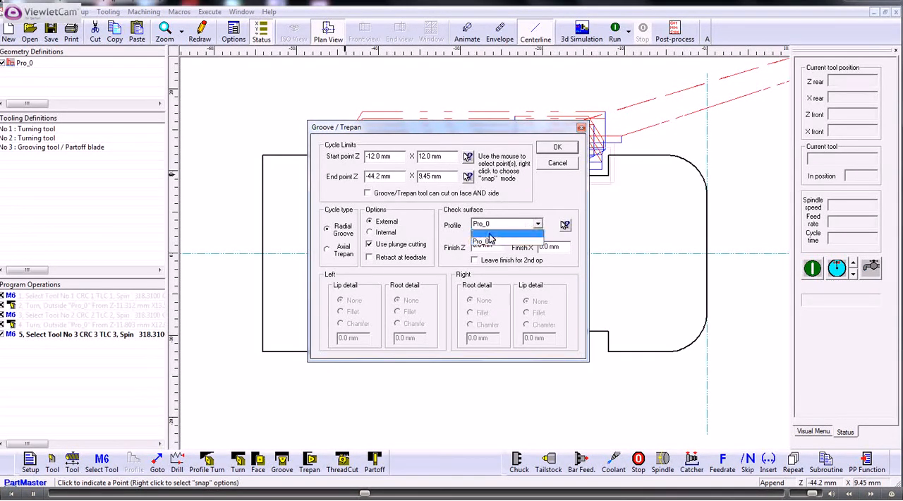
left_click(490, 236)
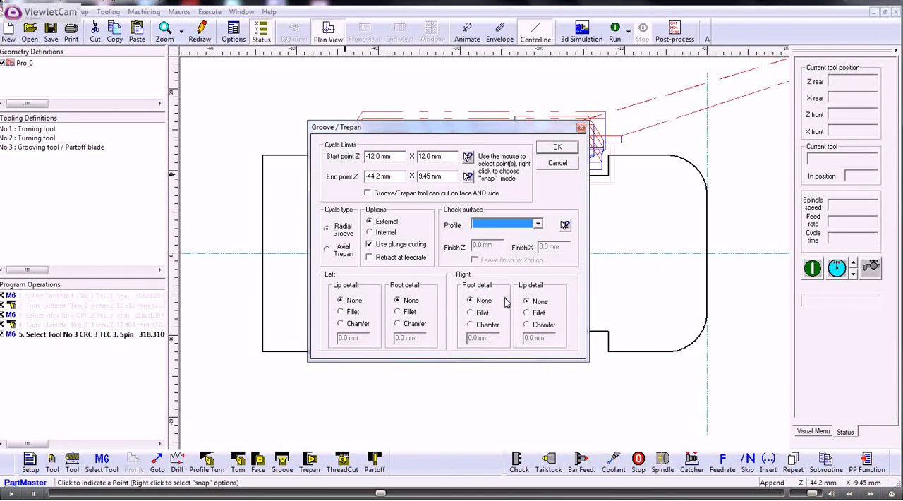
left_click(527, 325)
left_click_drag(549, 338, 514, 340)
key("BackSpace")
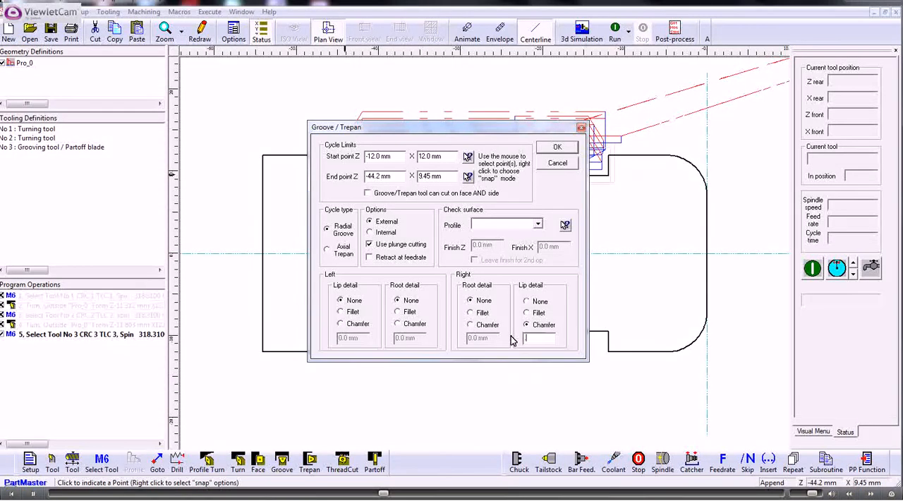
- Fillet the groove's roots, 0.5 mm on the right root and 1 mm on the left root
left_click(470, 313)
left_click_drag(495, 339, 457, 338)
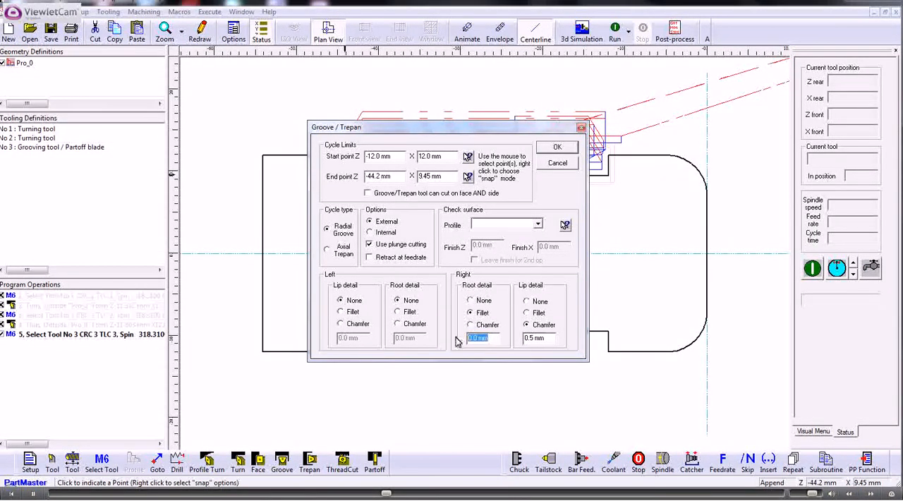
type(".5")
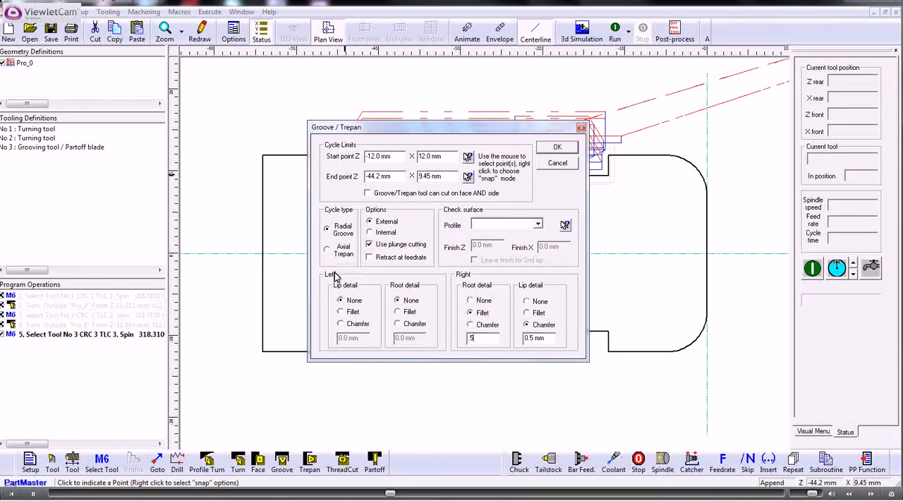
left_click(398, 311)
left_click_drag(411, 338, 383, 338)
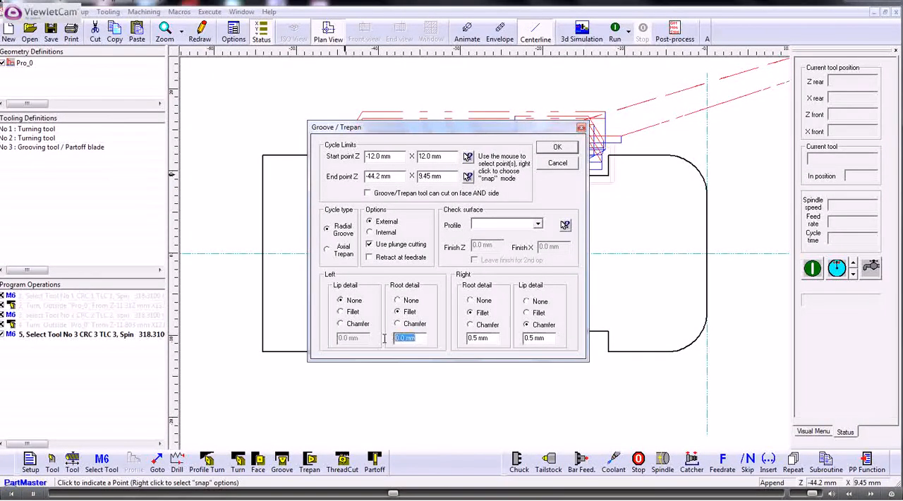
type("1")
- Give the groove's left lip a 1.5 mm chamfer and create the Groove cycle
left_click(342, 325)
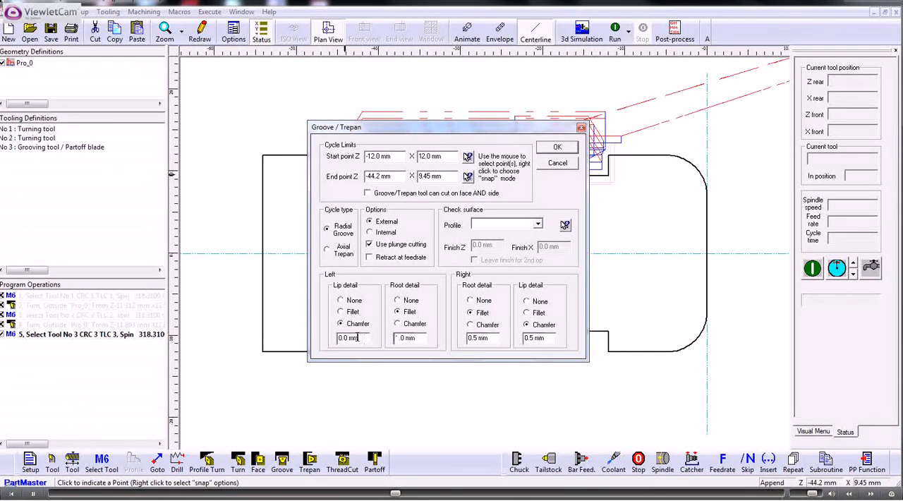
left_click_drag(364, 339, 329, 340)
type("1.5")
left_click(557, 148)
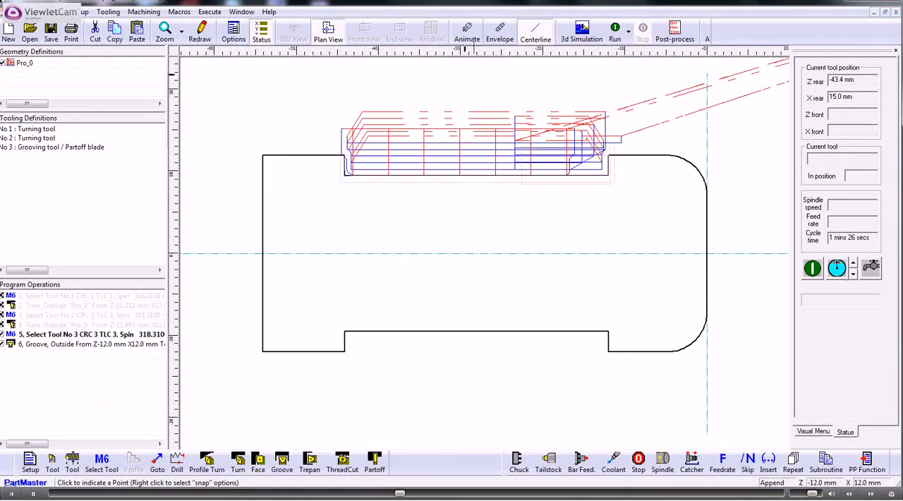
- Switch the toolpath display to animation and run the groove program to watch the grooving tool cut
left_click(467, 32)
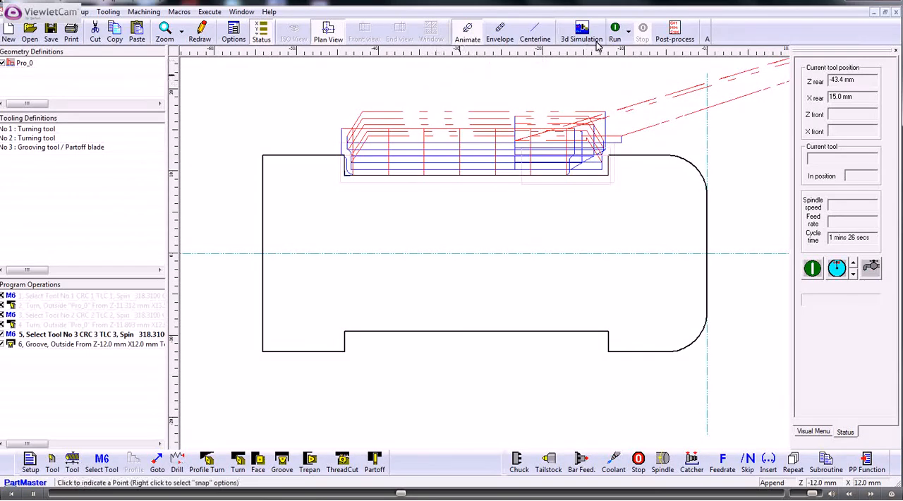
left_click(615, 32)
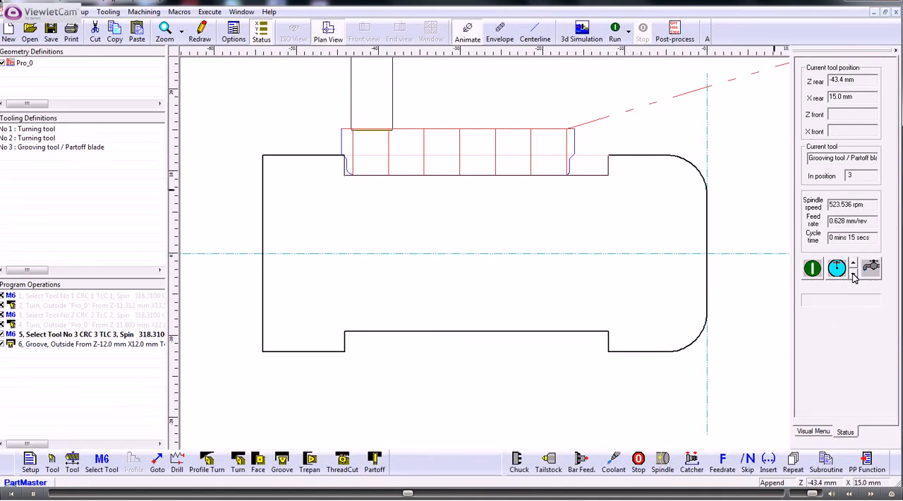
left_click(812, 268)
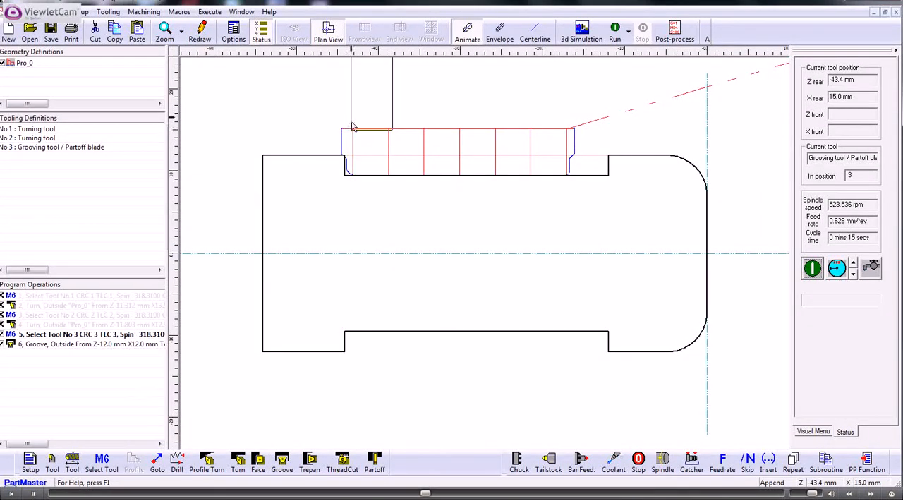
left_click(812, 268)
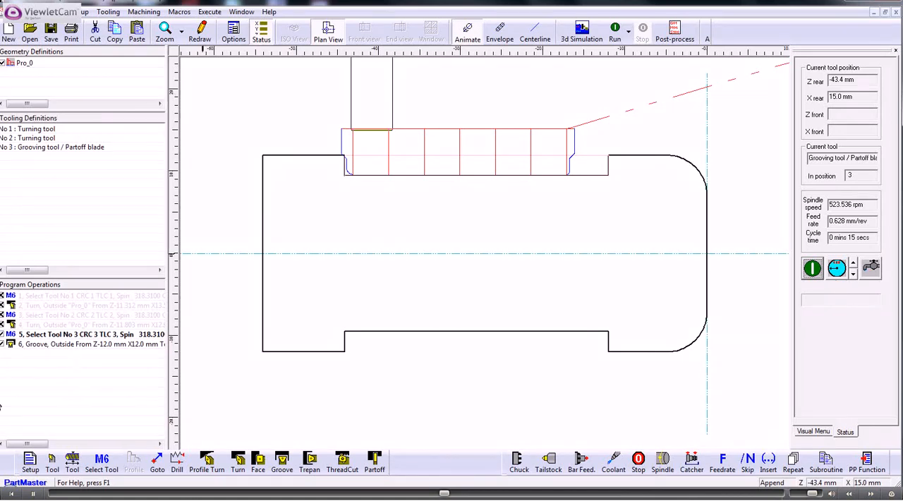
- Disable the first Groove operation and add an external radial Groove cycle against Pro_0, from about Z -10.96, X 12.87 to Z -45.38, X 8.65 mm
left_click(3, 344)
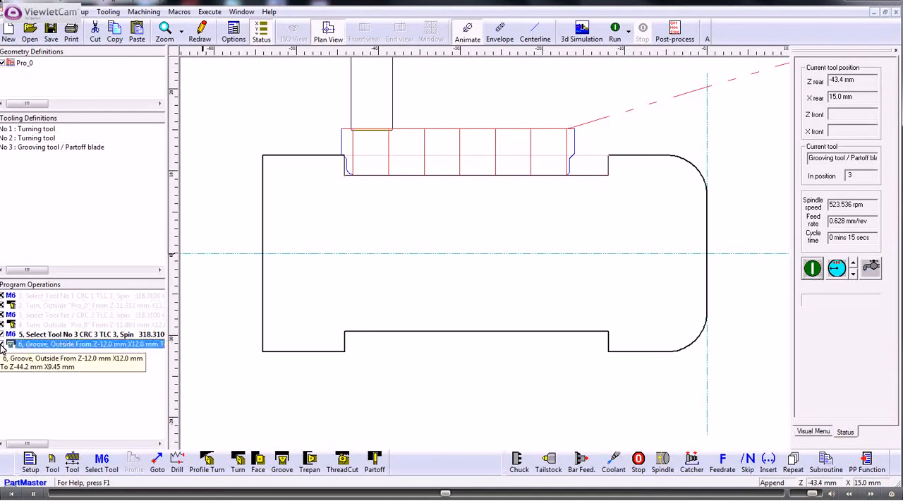
left_click(282, 461)
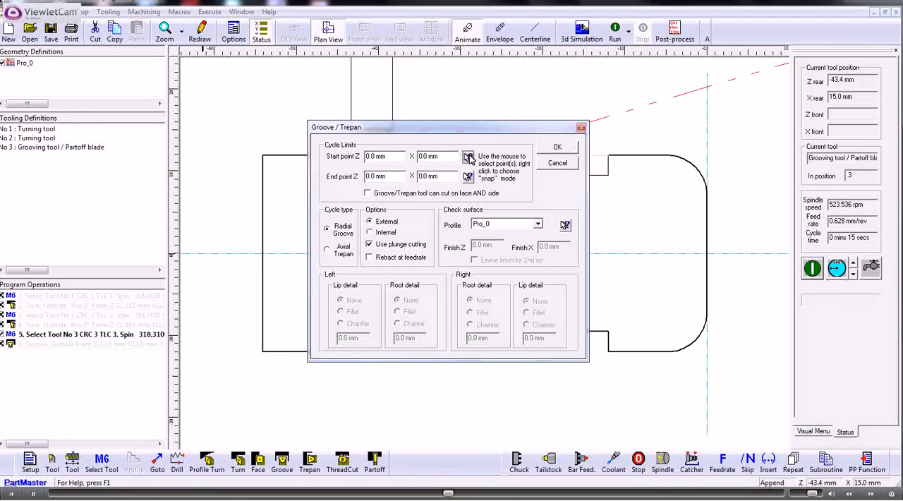
left_click(557, 147)
left_click(617, 148)
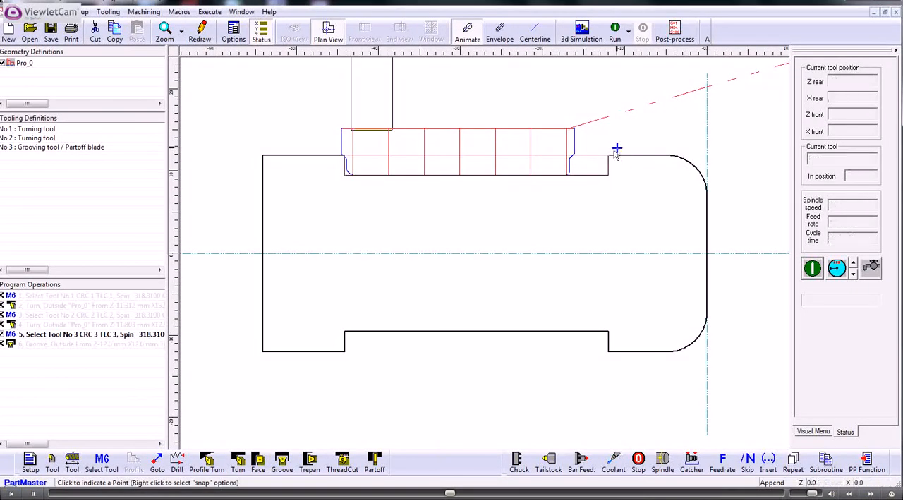
left_click(469, 177)
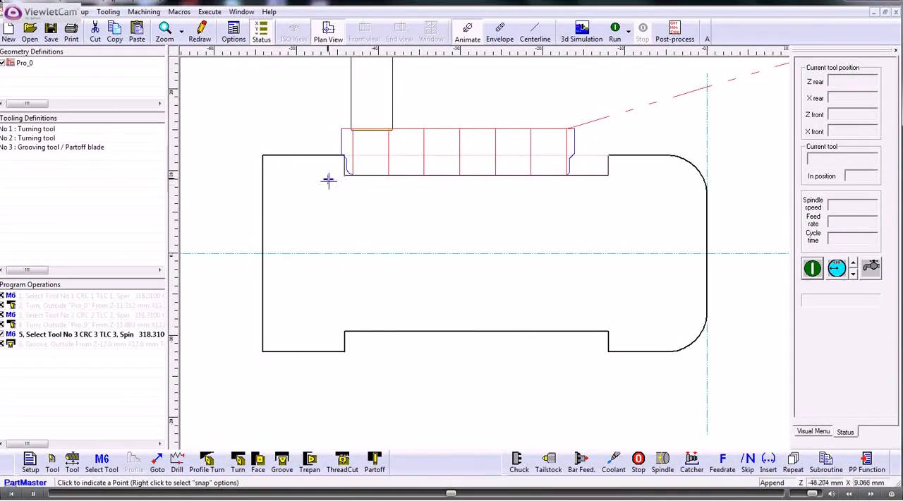
left_click(335, 184)
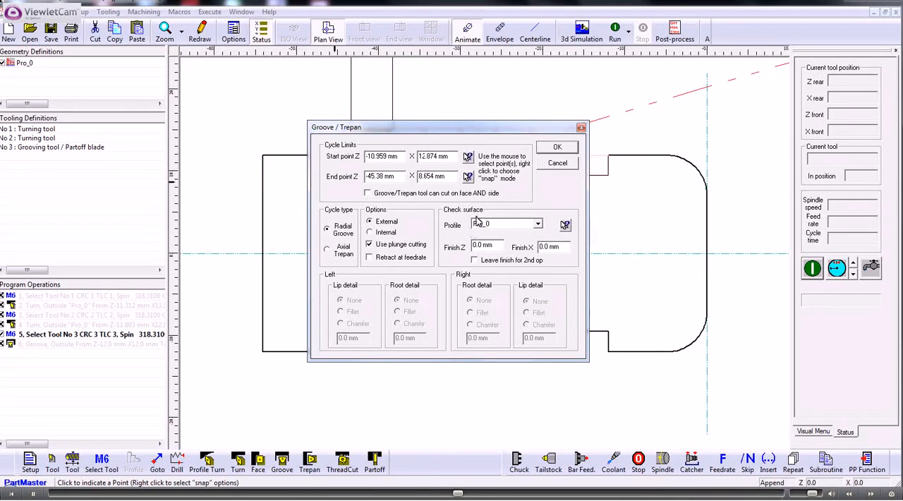
left_click(551, 147)
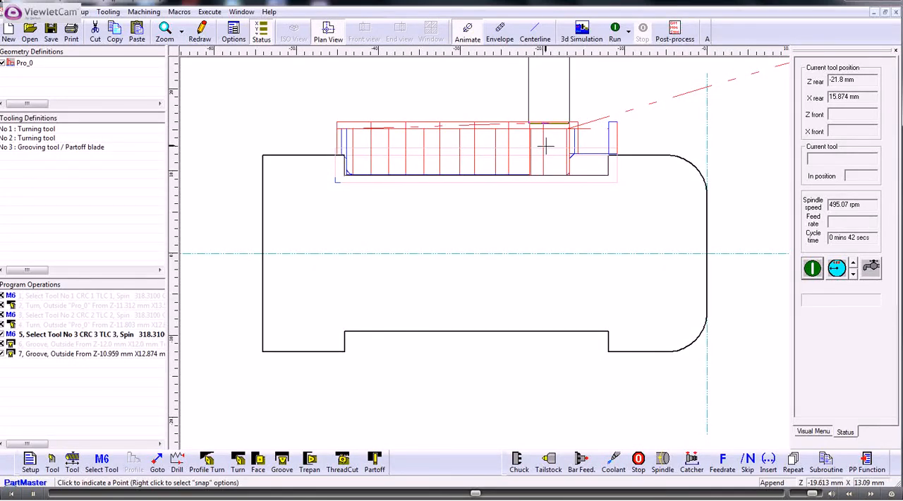
- Disable the second Groove operation and start an external Face cycle from about Z -10.68, X 13.56 to about Z -44.81, X 8.79 mm
left_click(2, 354)
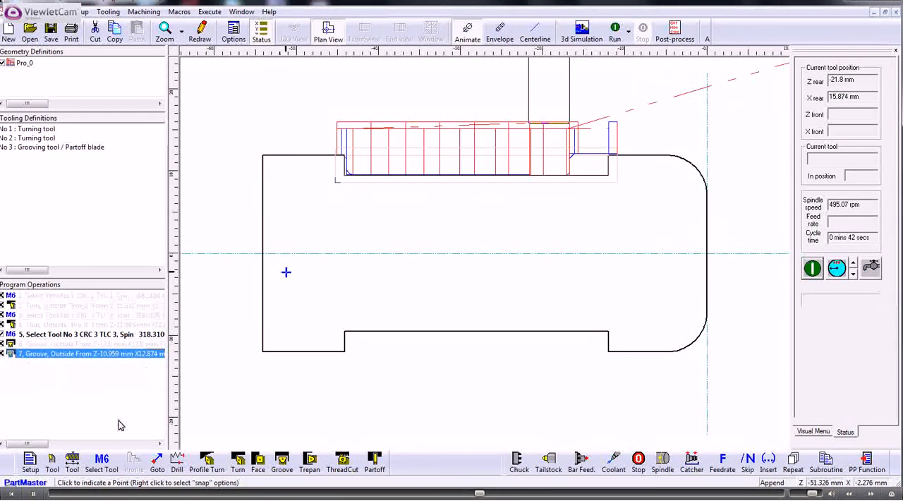
left_click(259, 460)
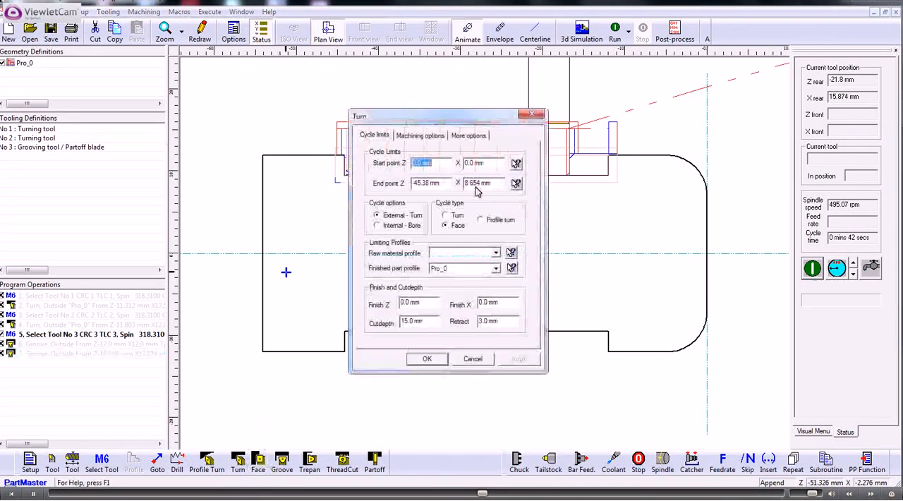
left_click(517, 163)
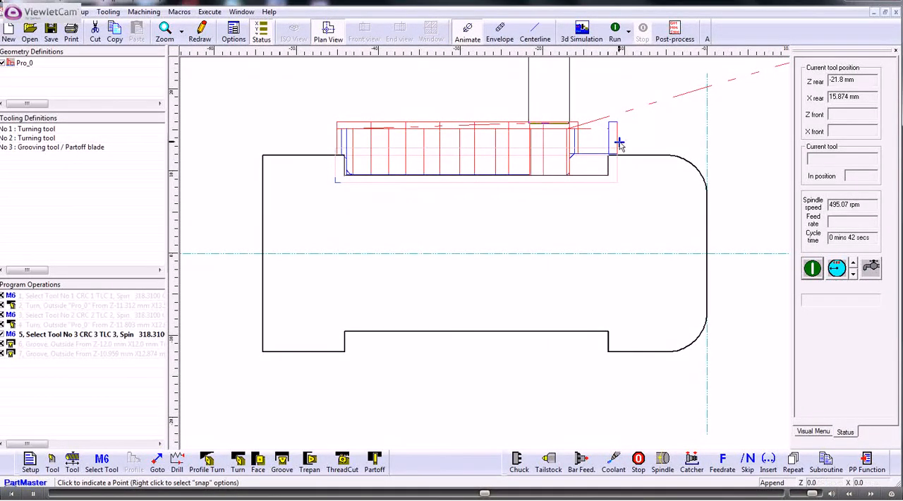
left_click(619, 143)
left_click(517, 183)
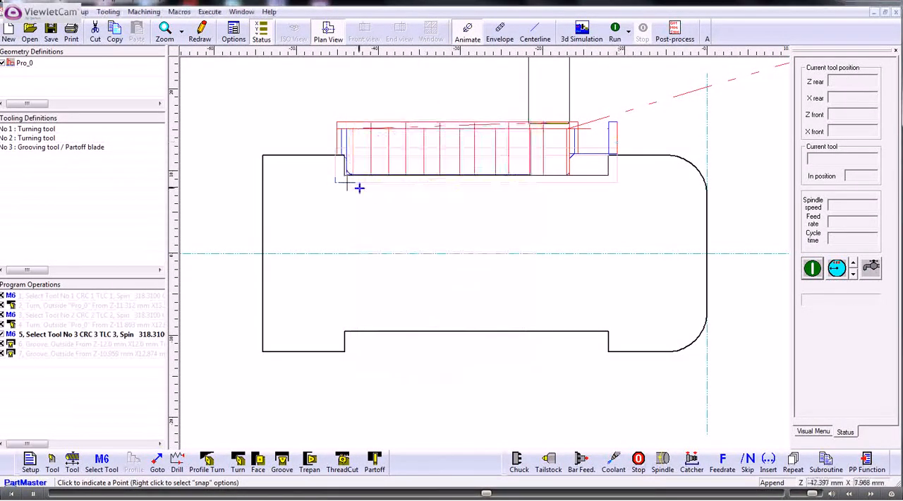
left_click(339, 181)
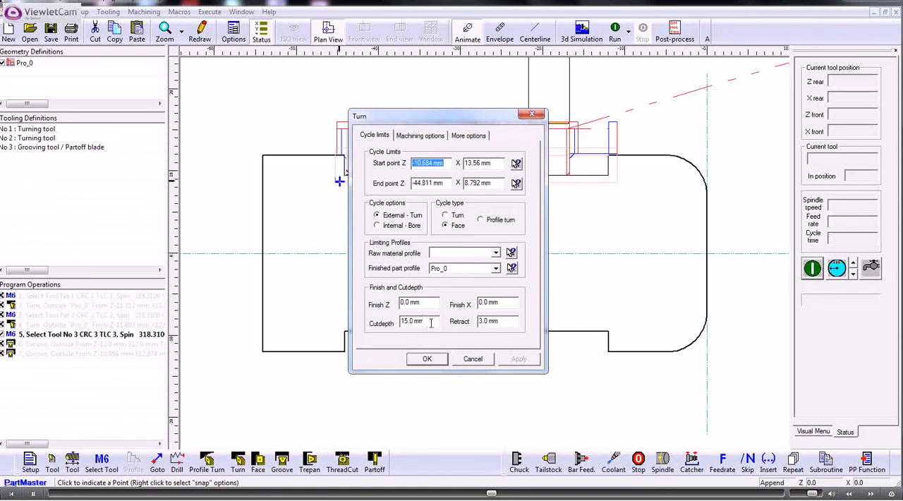
- Set the Face cycle's cut depth to 2.5 mm and create the cycle
left_click_drag(431, 322, 400, 322)
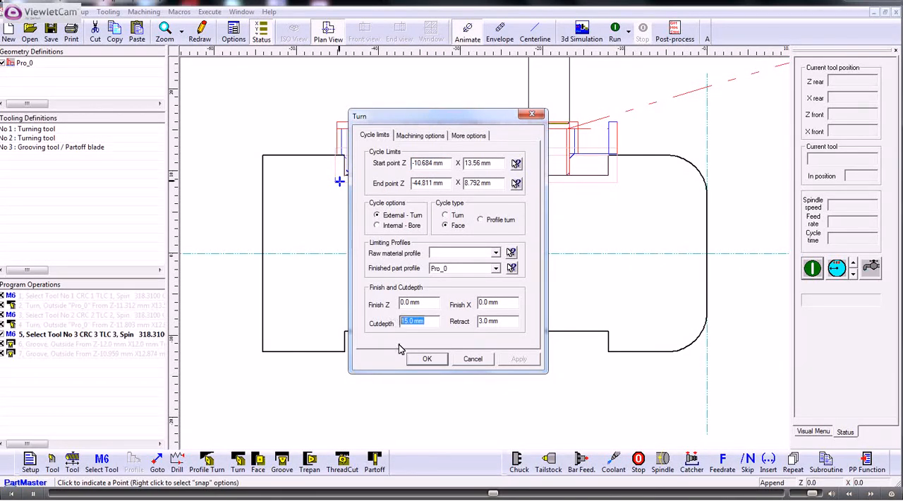
type("2.5")
left_click(427, 358)
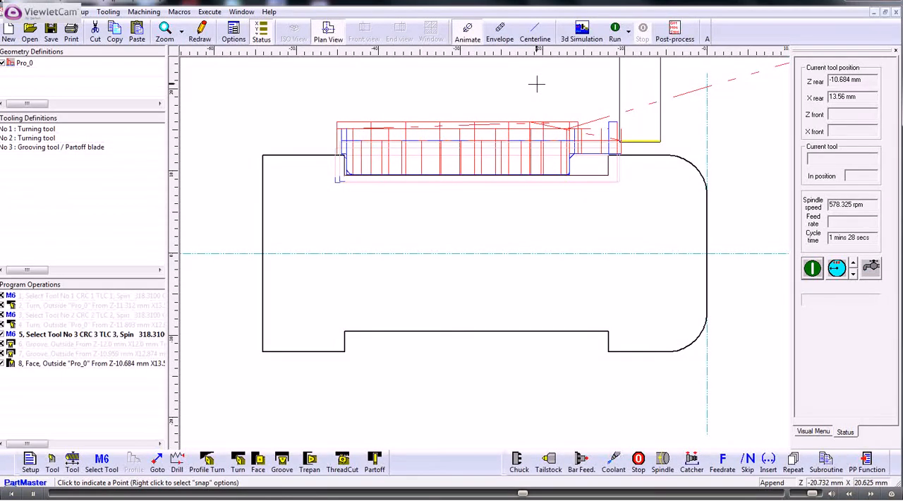
- Re-enable the tool 1 and tool 2 selections, both Turn cycles and both Groove cycles in the program
left_click(2, 296)
left_click(2, 306)
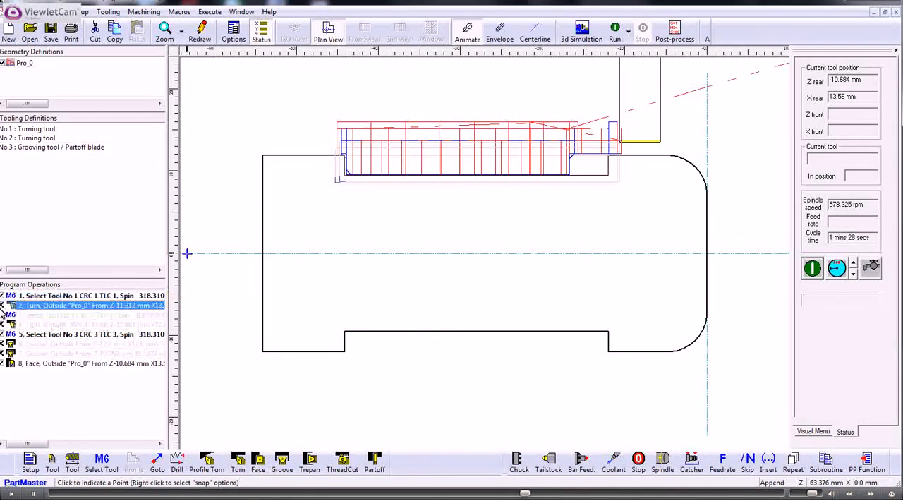
left_click(3, 315)
left_click(2, 324)
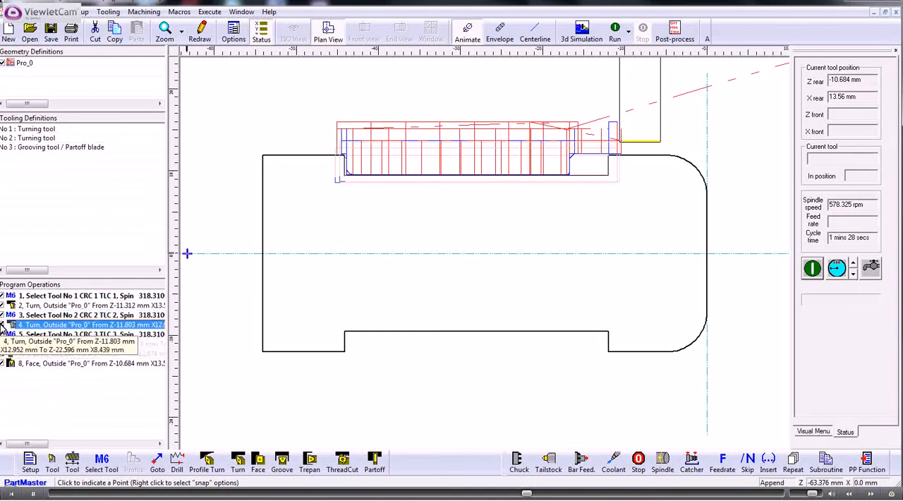
left_click(2, 343)
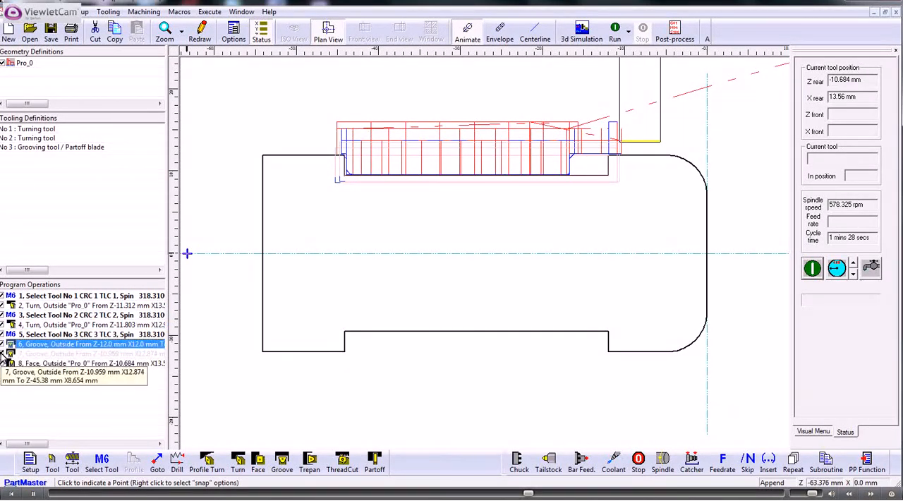
left_click(2, 353)
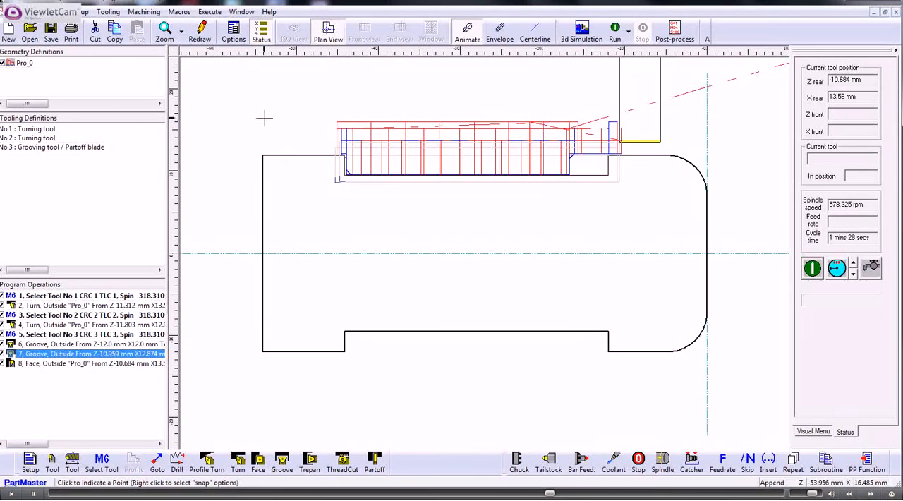
- Review the second Groove cycle's settings and close them without making changes
double_click(75, 355)
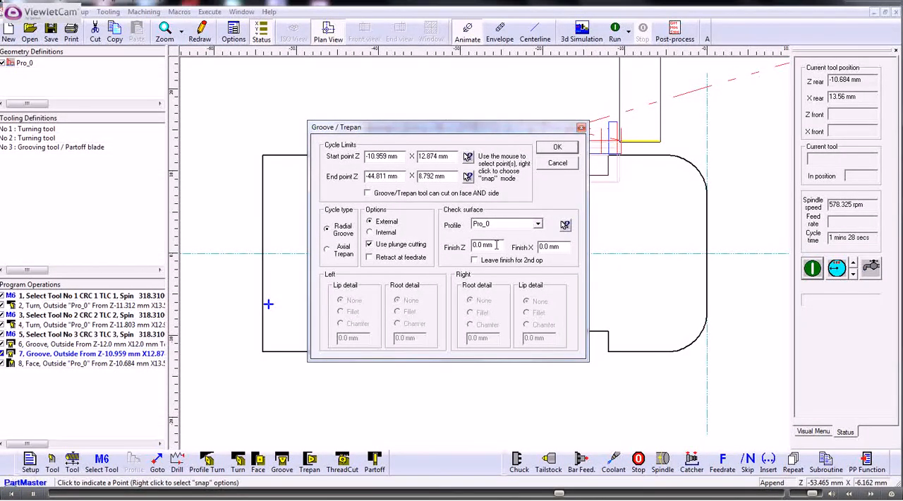
left_click(556, 163)
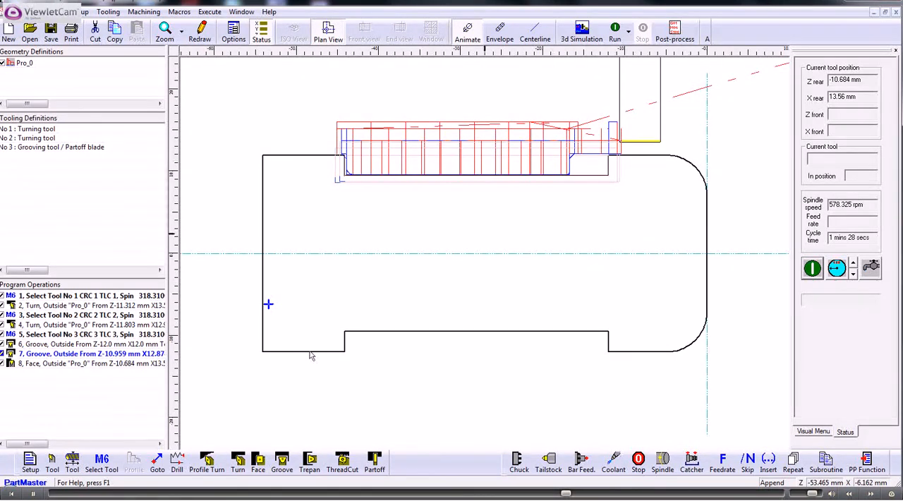
- Add a rapid two-axis Goto move to Z -10.684, X 13.56 mm and place it between the two Groove operations
left_click(156, 463)
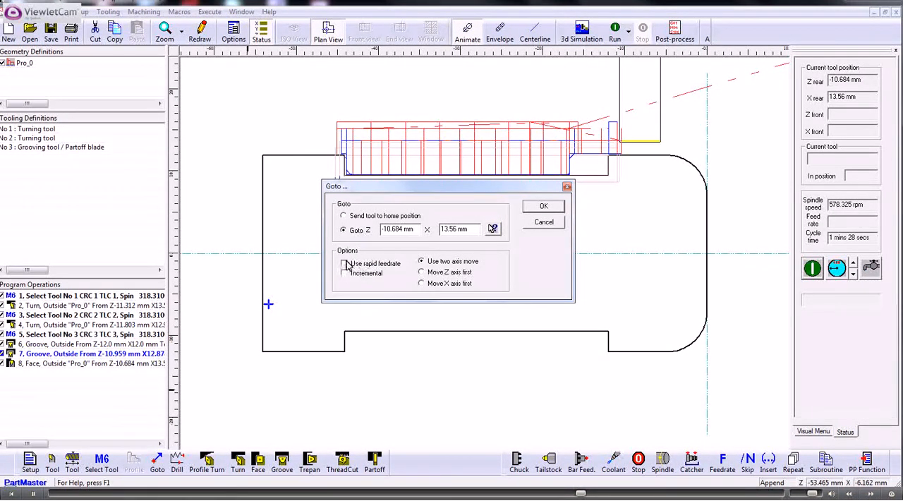
left_click(541, 206)
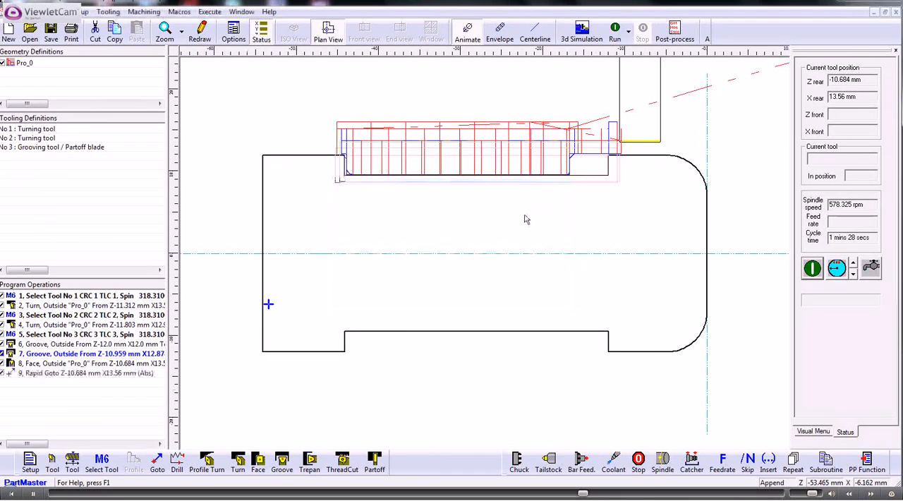
left_click(59, 374)
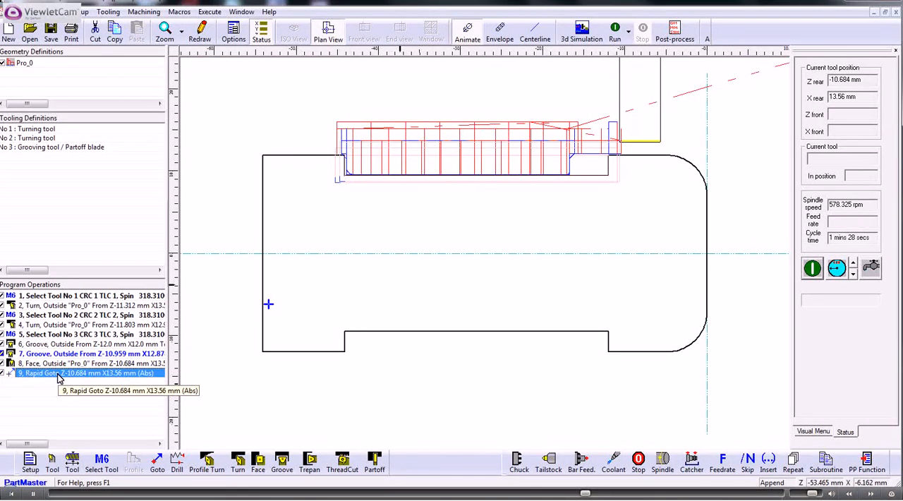
mouse_move(59, 376)
left_mouse_down()
mouse_move(67, 322)
mouse_move(65, 362)
left_mouse_up()
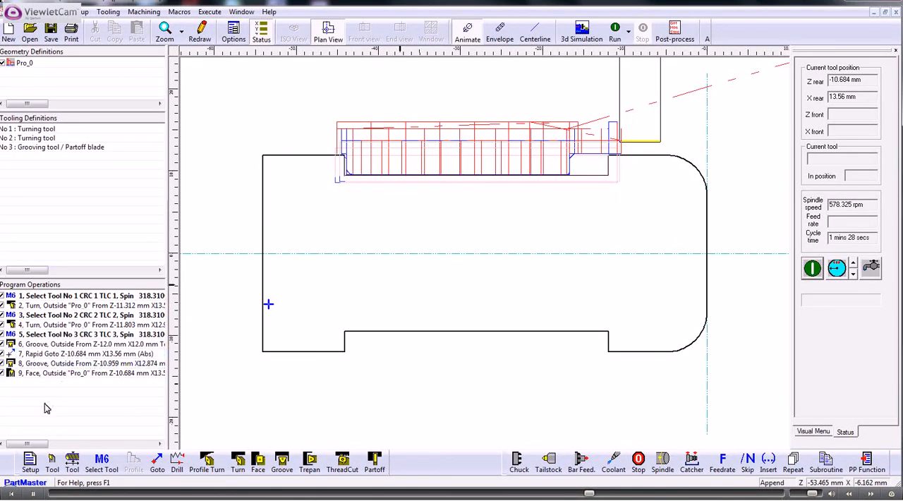
left_click(39, 344)
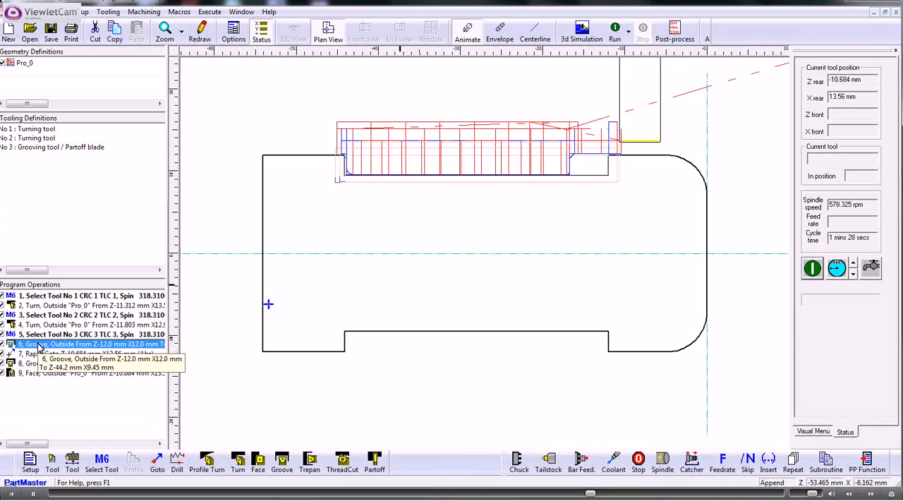
left_click(33, 354)
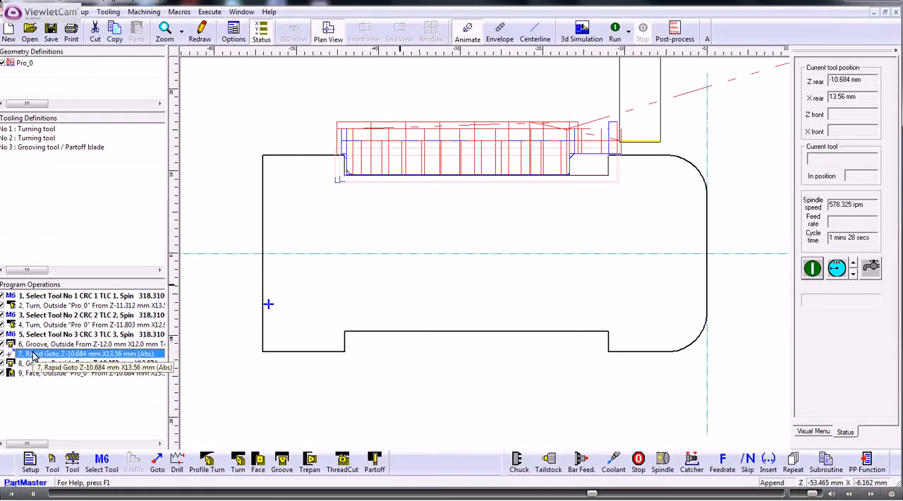
left_click(36, 364)
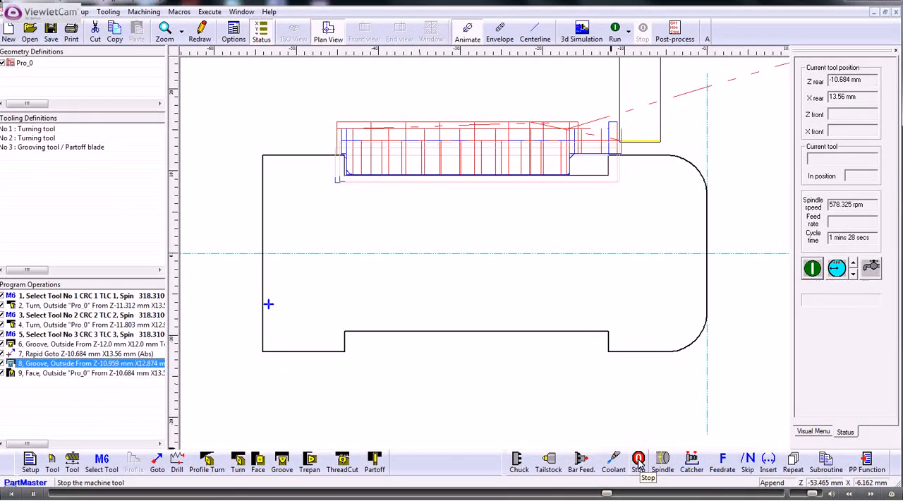
- Review the start and stop options of the Spindle control operation and close it without adding anything
left_click(661, 461)
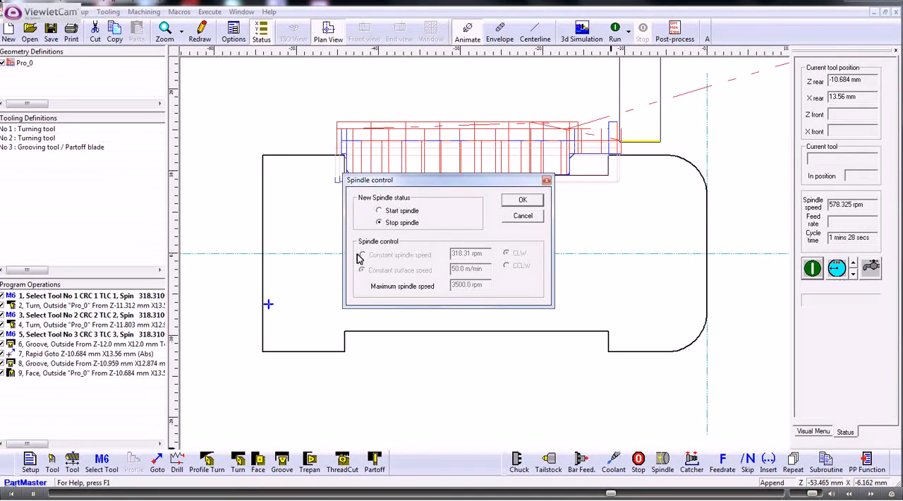
left_click(378, 211)
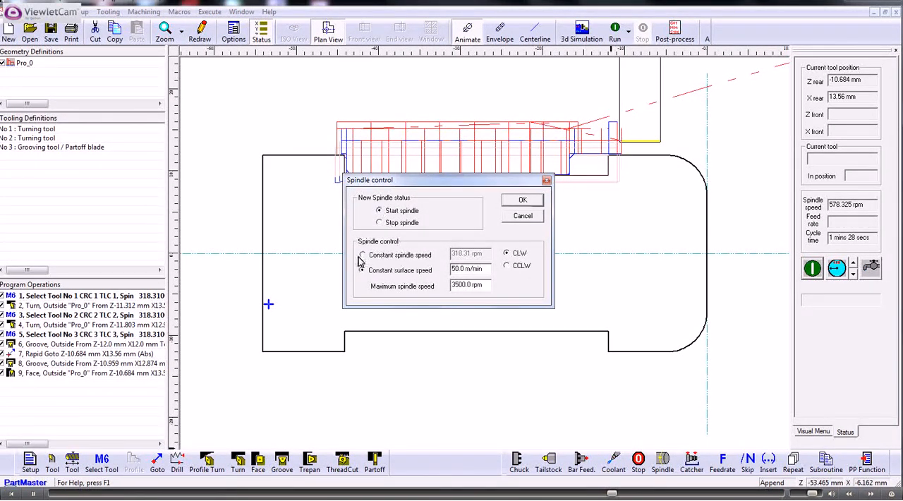
left_click(380, 223)
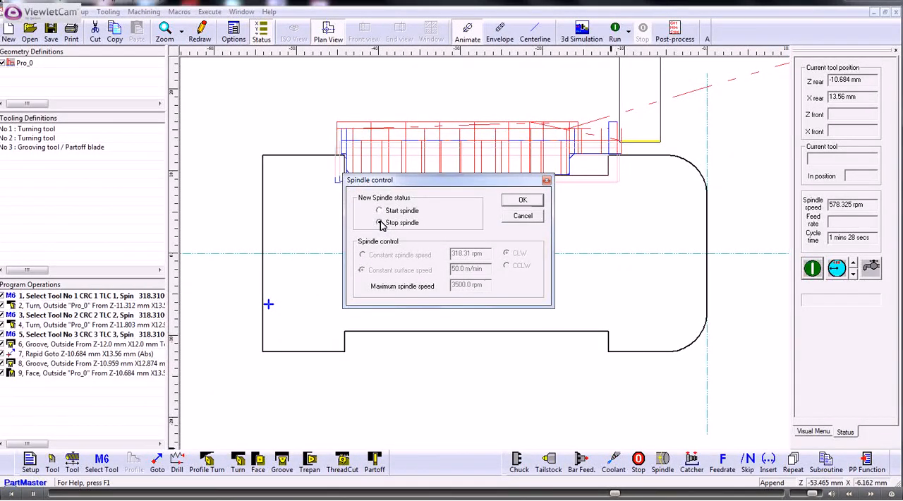
left_click(523, 217)
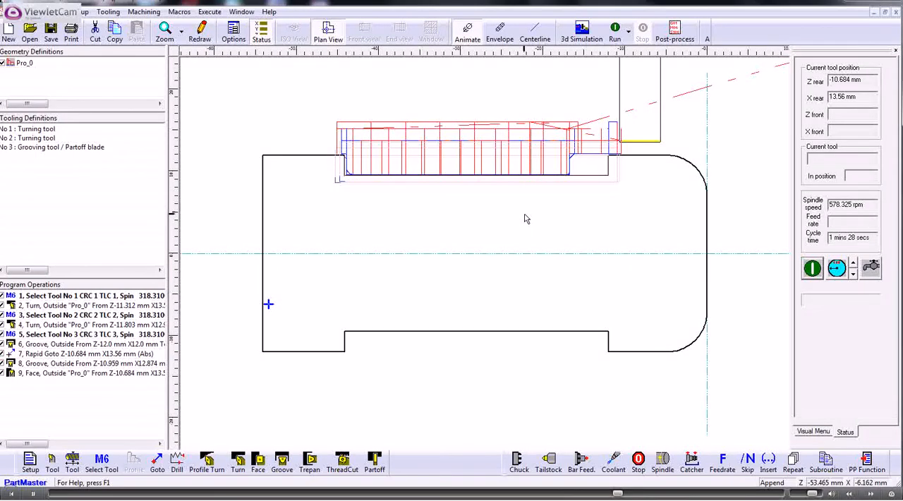
- Set the toolpath display to Centerline and post-process the program to pinch pin 2.pun with the T_F0i_HOWCO_C_Jun2014.ppr post processor
left_click(536, 31)
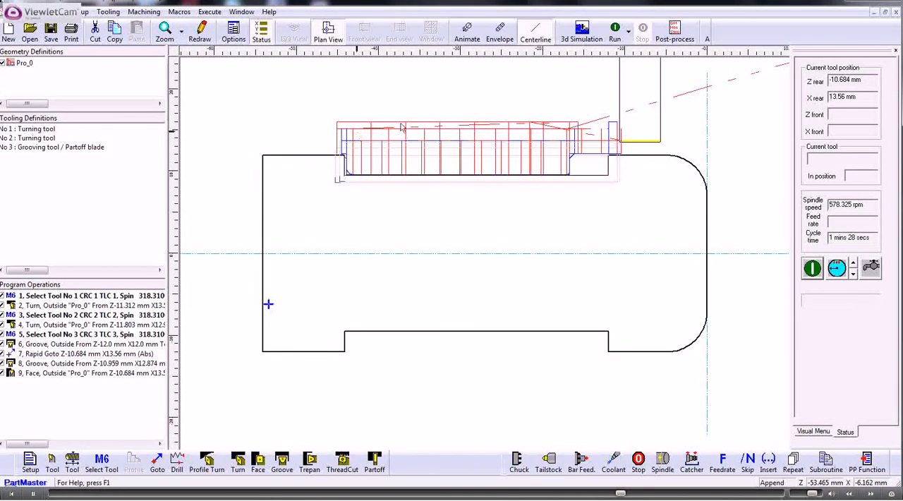
left_click(674, 34)
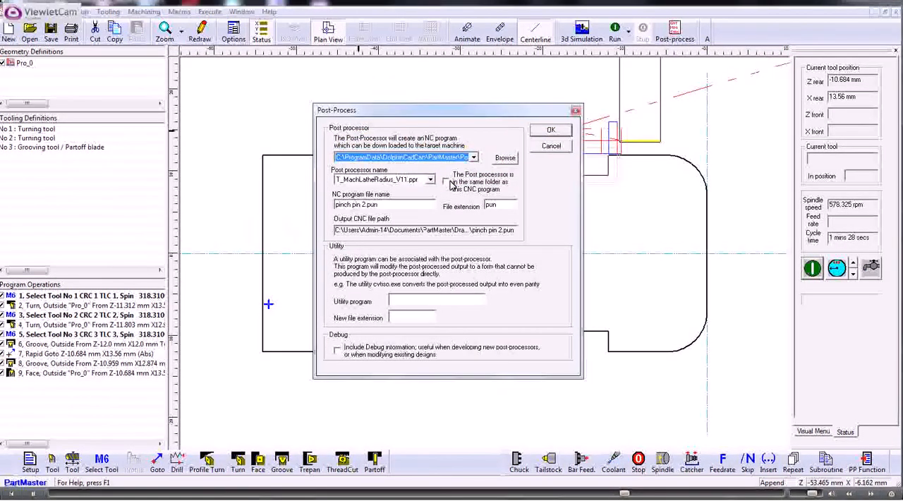
left_click(431, 180)
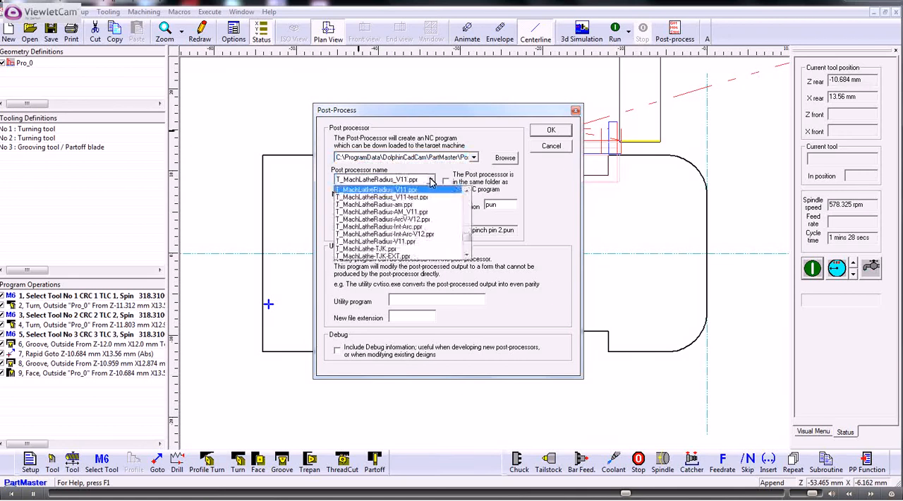
left_click_drag(467, 236, 466, 206)
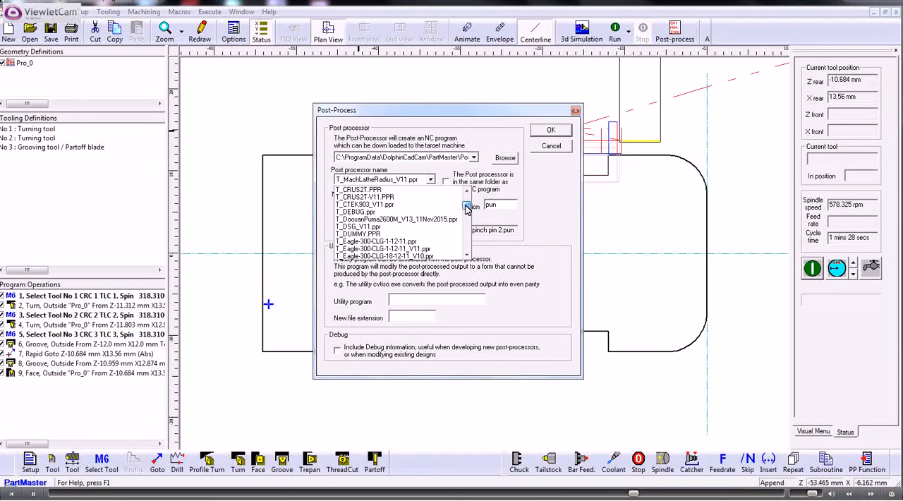
left_click_drag(465, 206, 470, 220)
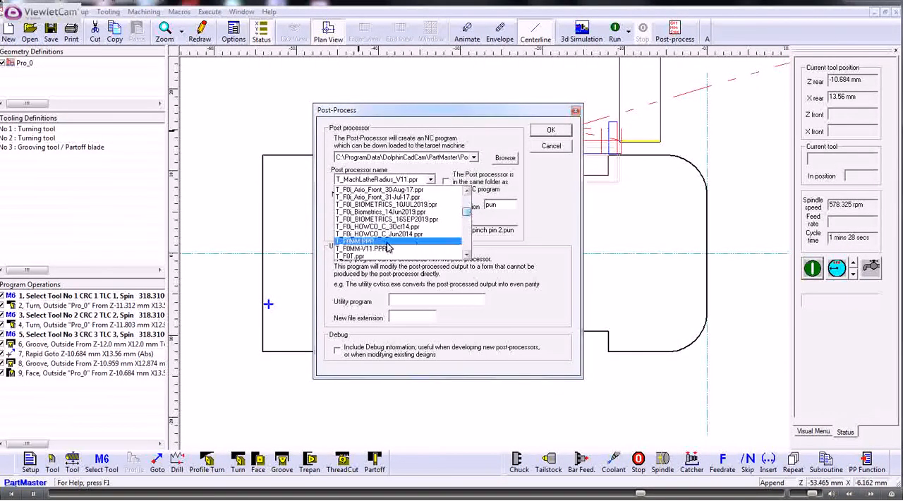
left_click(360, 240)
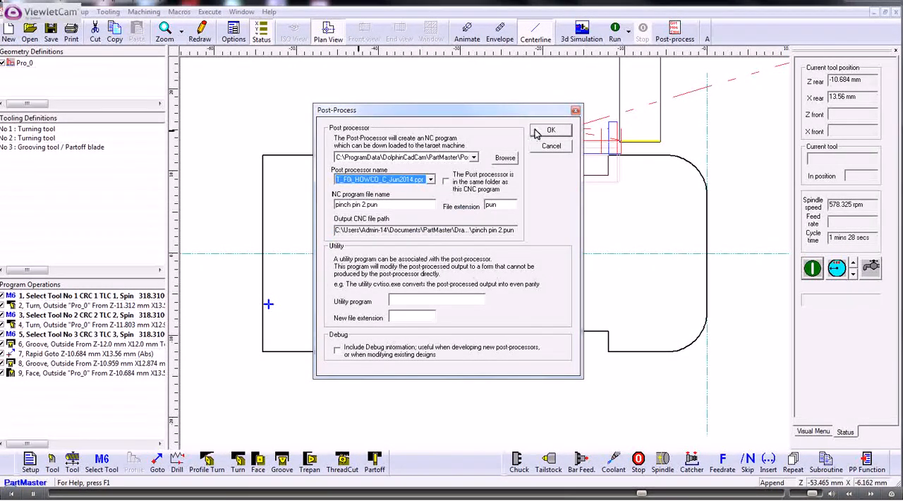
left_click(549, 130)
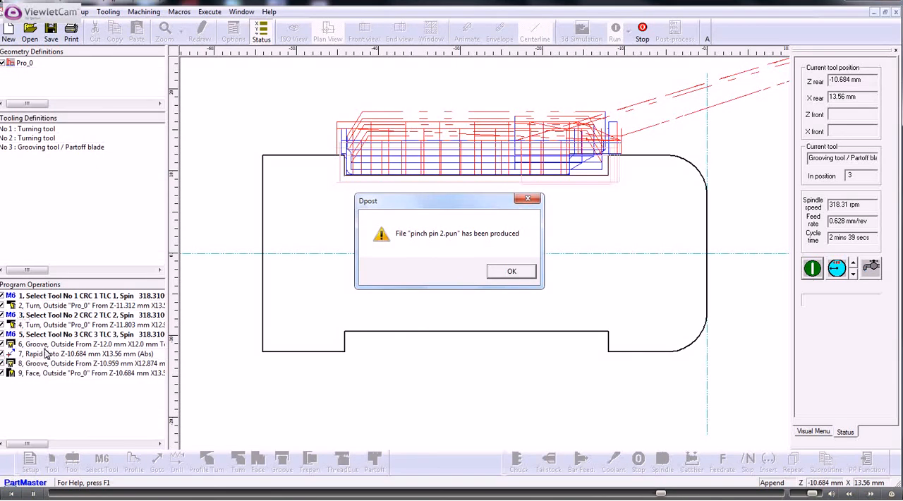
left_click(512, 272)
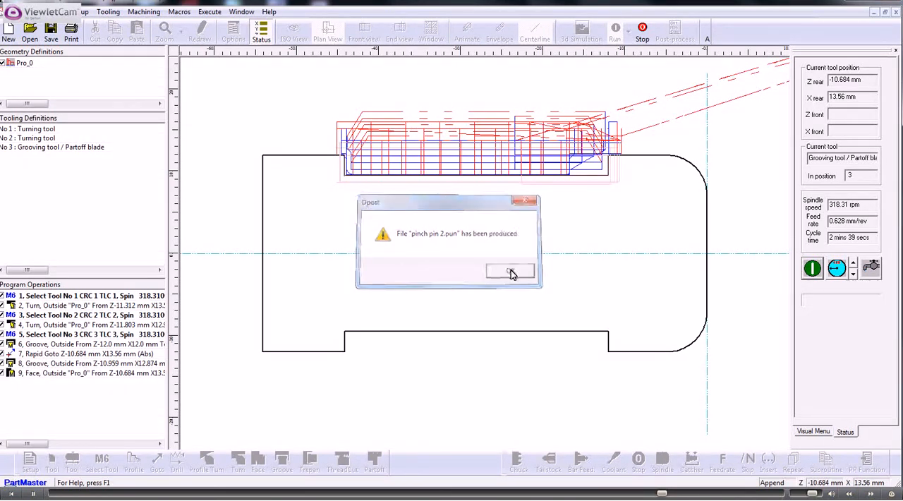
- Enlarge the NC code view, read the opening blocks of the generated program, and give the drawing more room again
left_click_drag(451, 371, 448, 206)
scroll(288, 254, "down", 14)
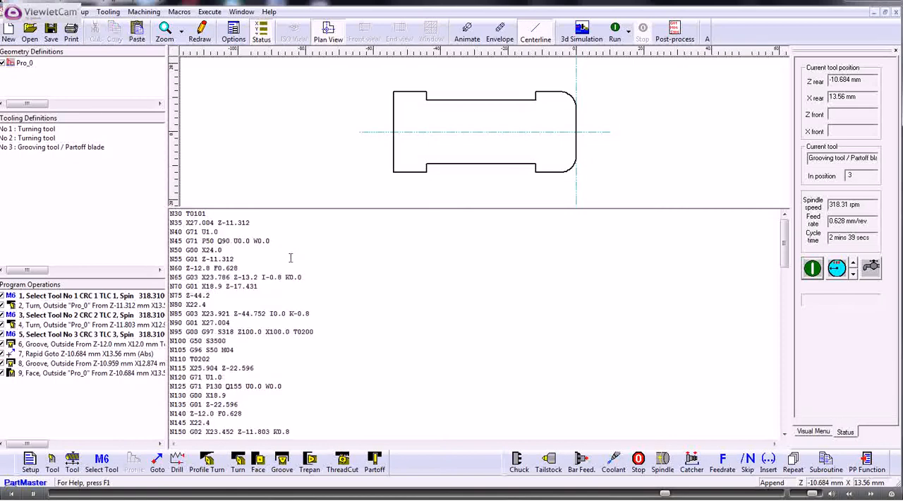
scroll(289, 282, "up", 14)
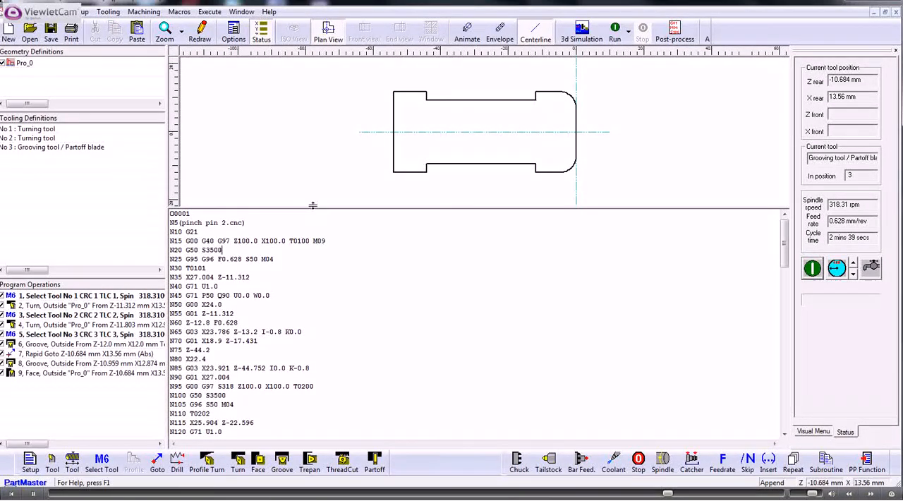
left_click_drag(315, 205, 347, 289)
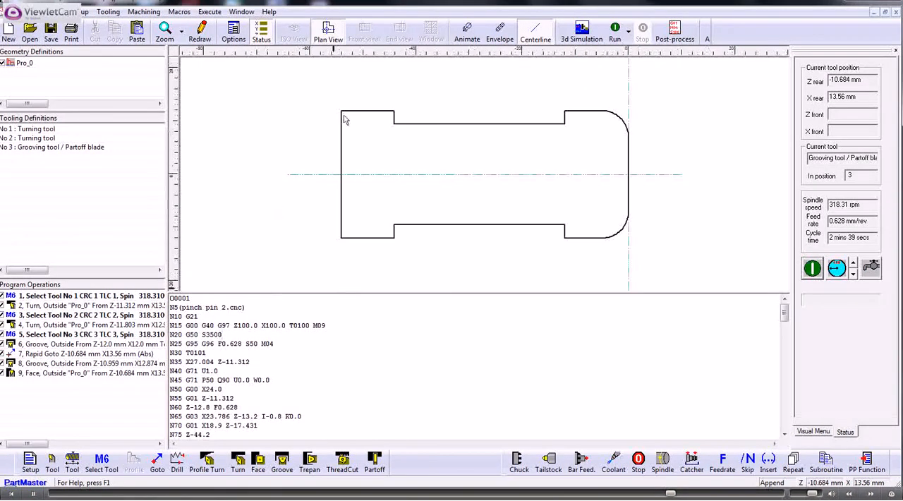
- Generate the 3D simulation data file pinch pin 2.SIMDATA using the ST_BenchLathe.ppr machine tool simulator
left_click(582, 30)
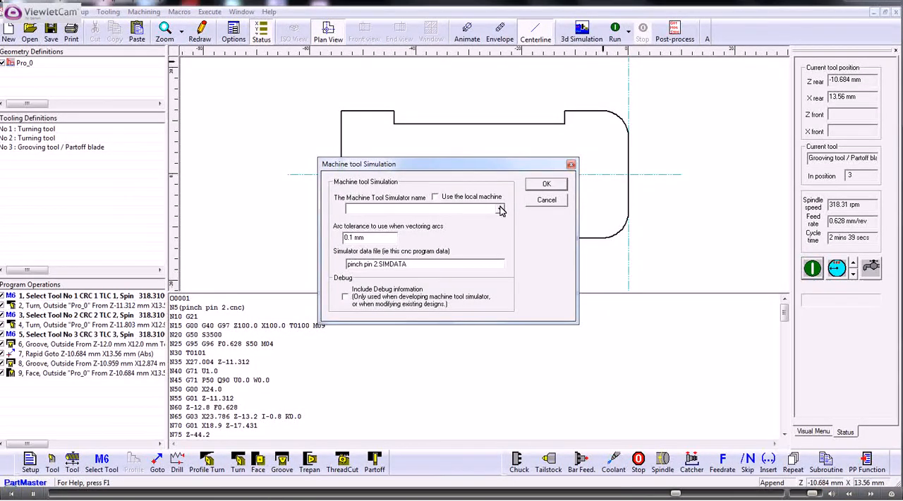
left_click(500, 210)
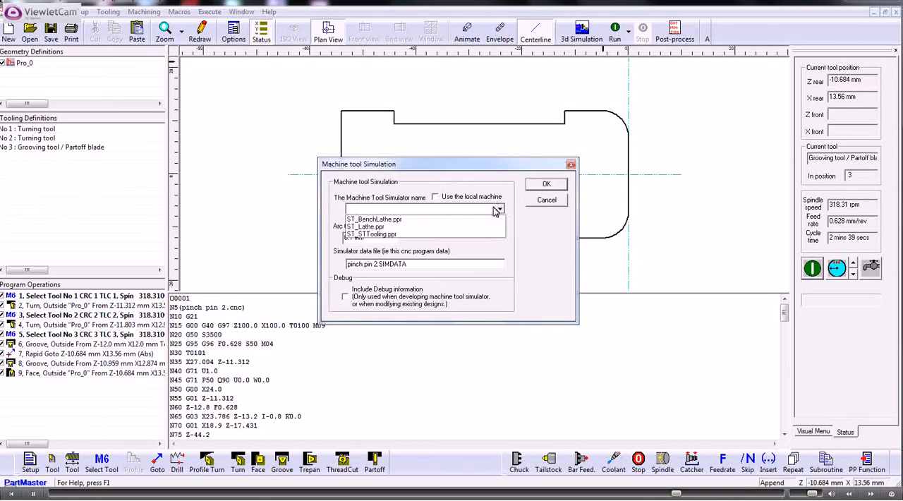
left_click(370, 219)
left_click(548, 186)
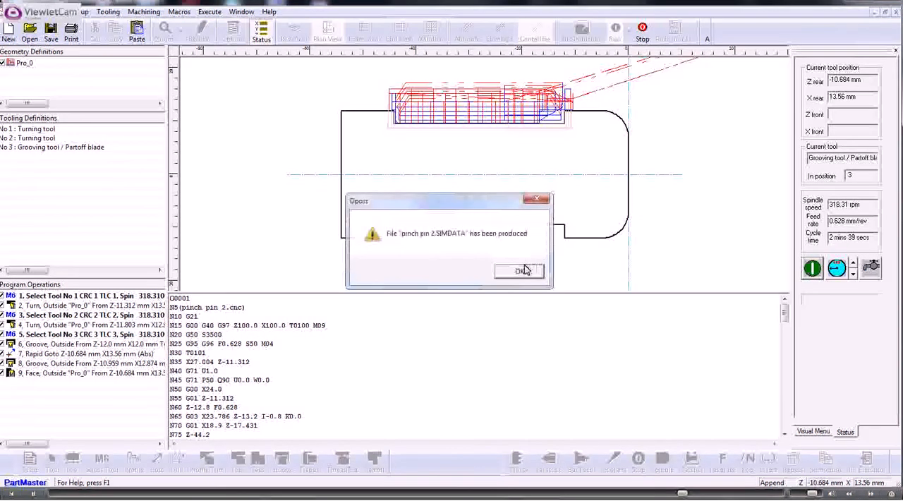
left_click(520, 272)
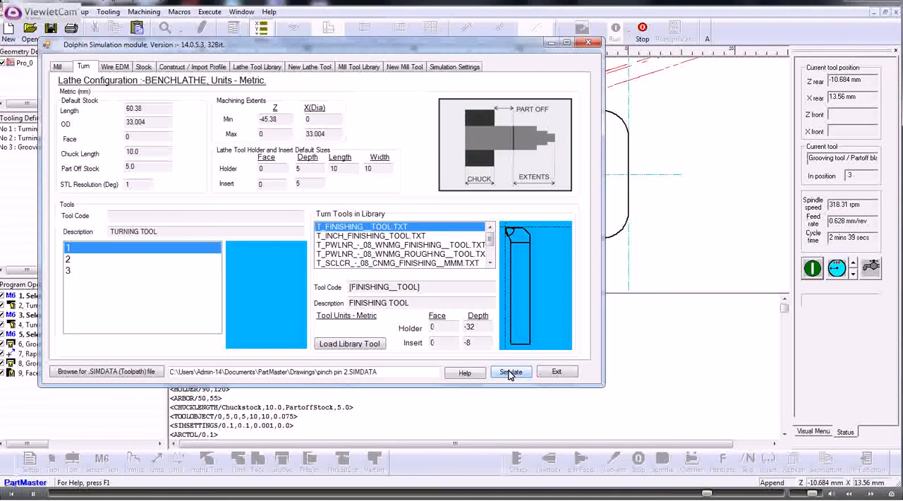
- Launch the bench lathe simulation of pinch pin 2.SIMDATA and play all operations at an increased speed
left_click(510, 373)
left_click(510, 372)
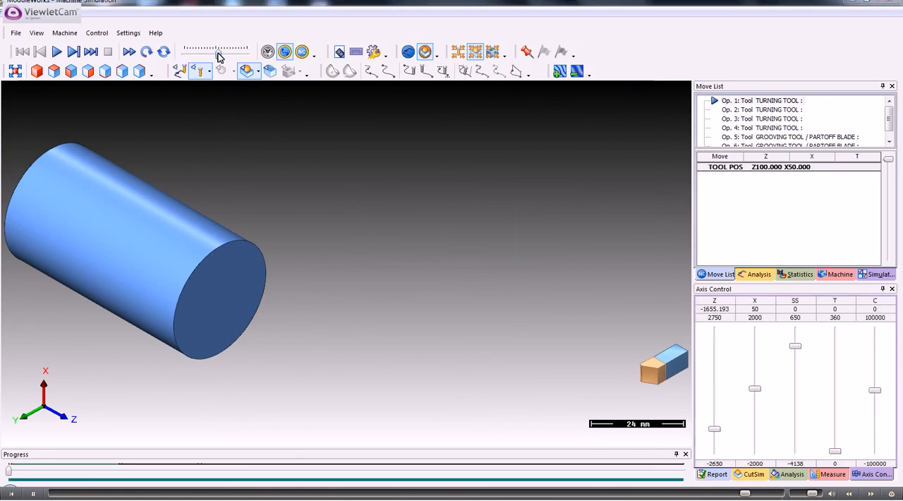
left_click(57, 54)
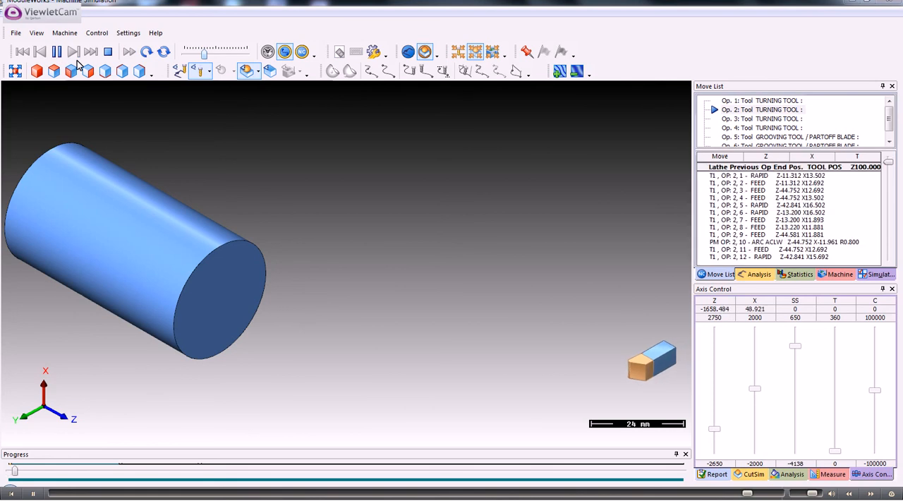
left_click_drag(203, 54, 219, 57)
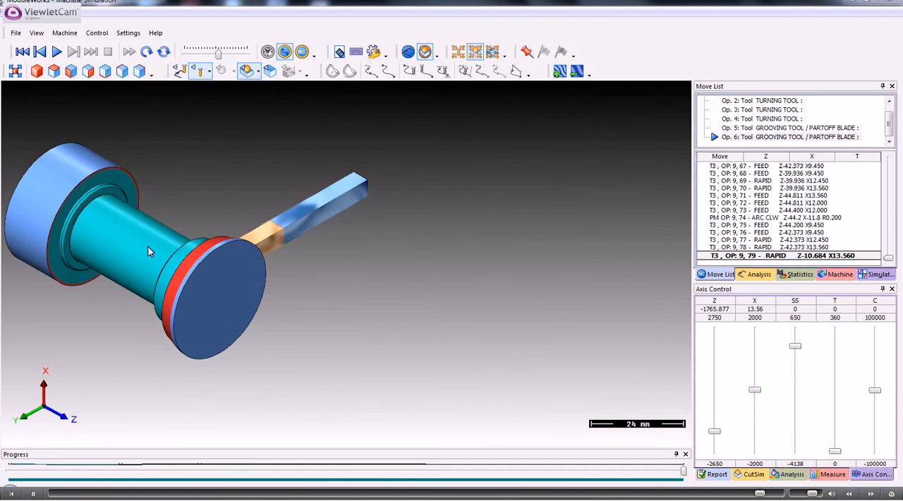
- Examine the machined groove and its shoulders on the simulated part from several angles
scroll(148, 247, "up", 3)
middle_click_drag(185, 299, 407, 226)
left_click_drag(407, 222, 439, 247)
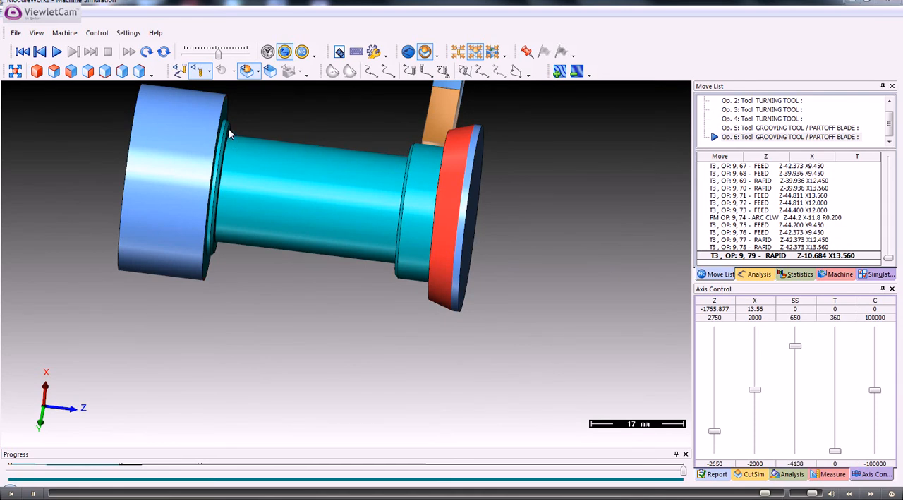
scroll(316, 148, "up", 1)
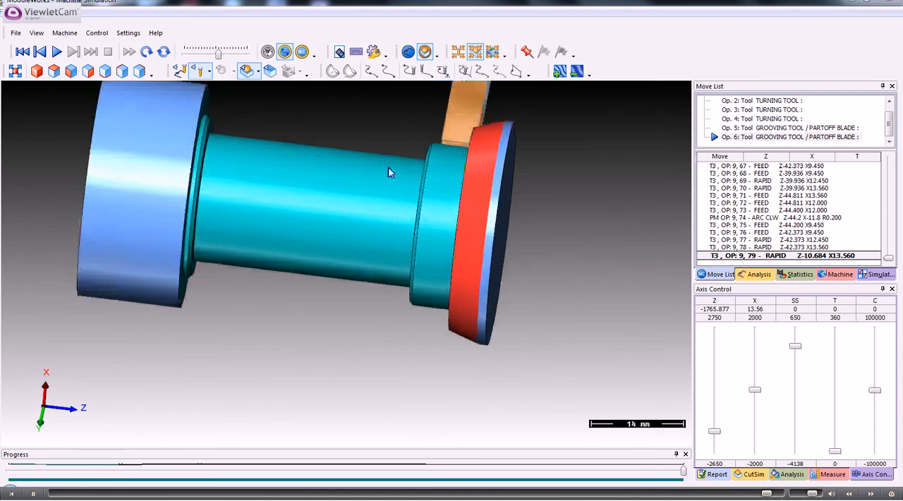
middle_click_drag(311, 225, 276, 220)
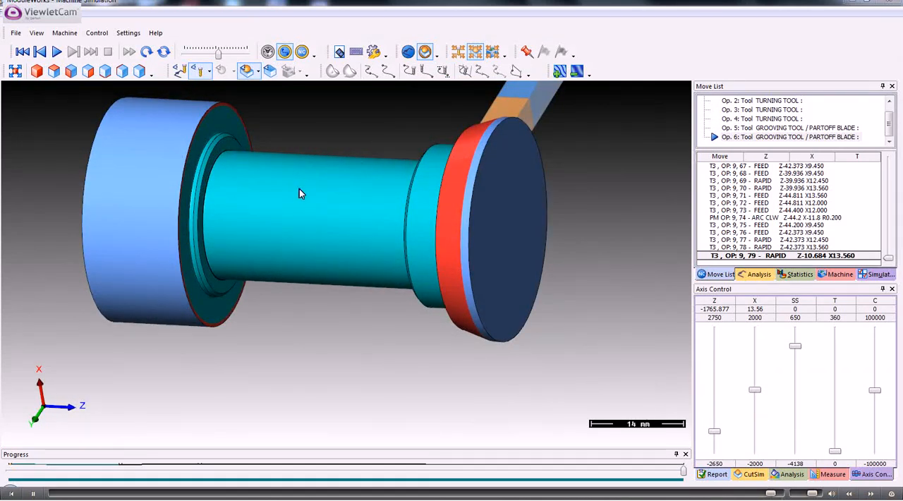
middle_click_drag(299, 189, 277, 209)
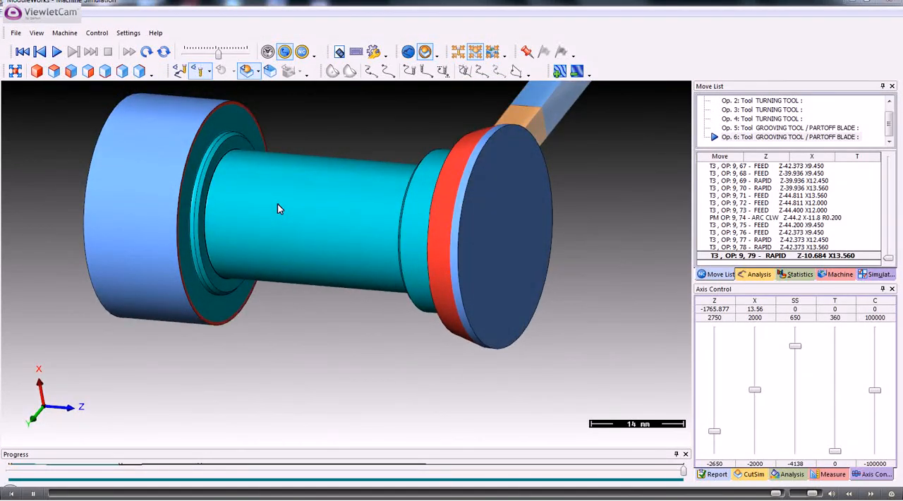